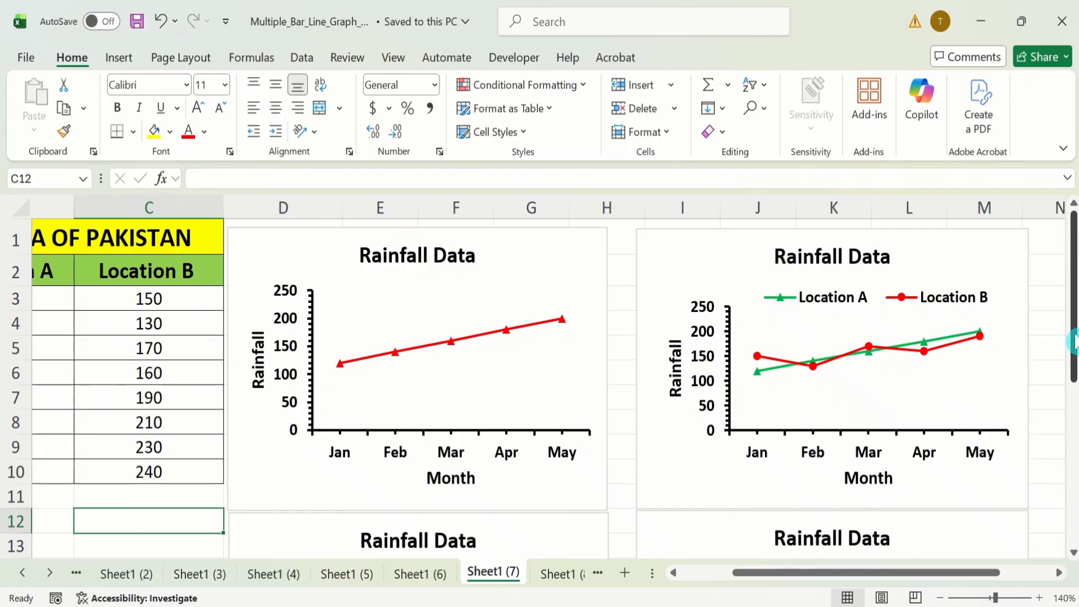
drag(1074, 340, 1074, 458)
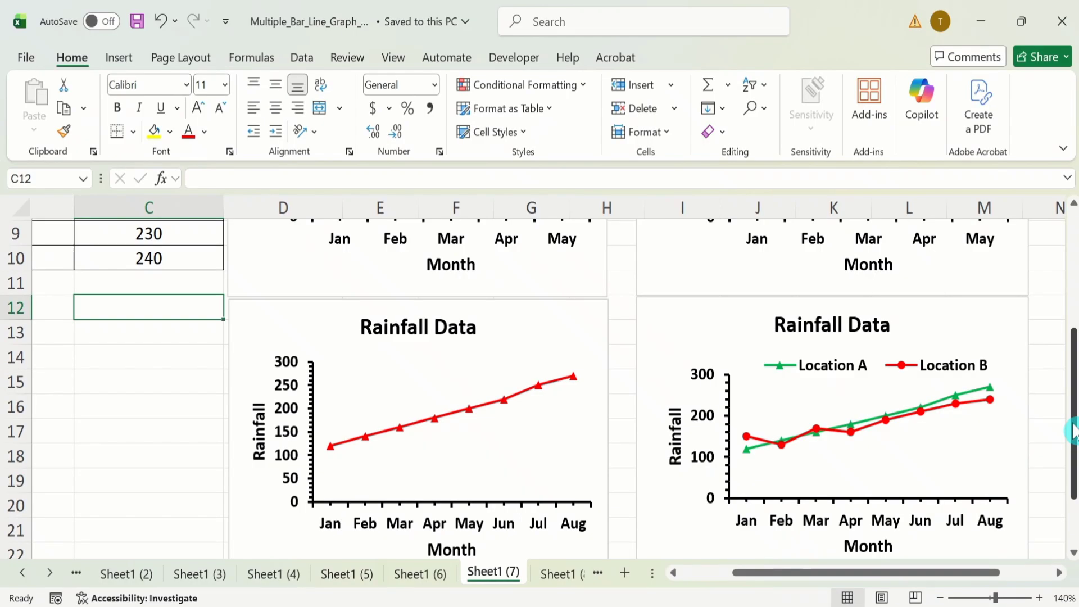
drag(1073, 430, 1064, 289)
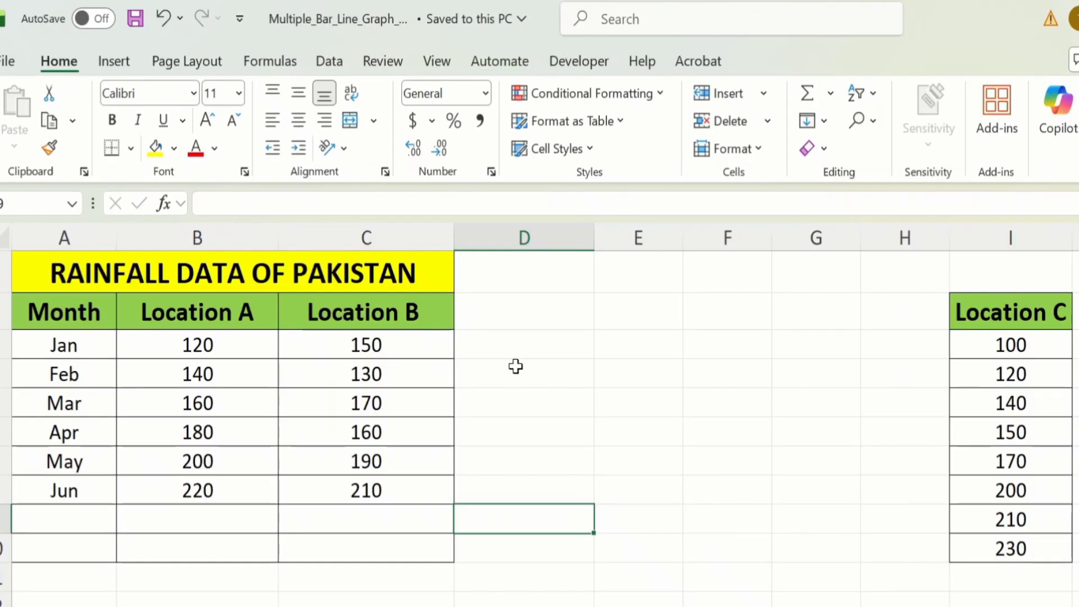
Step: Insert a 2-D line chart with markers from A2:B8, shrink it and place it directly beside the rainfall table
click(234, 425)
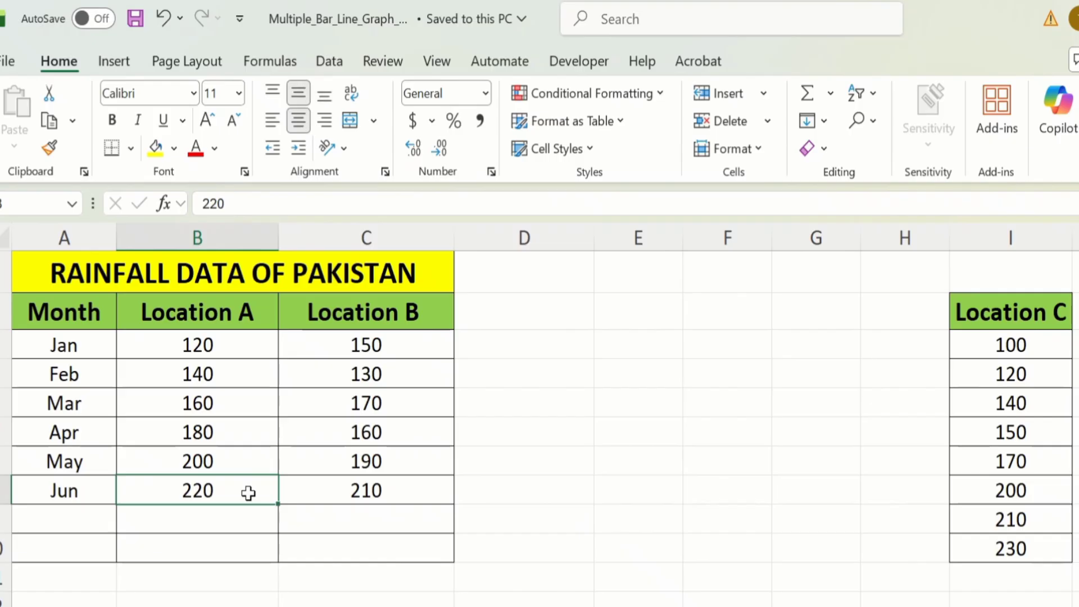
drag(248, 492, 83, 319)
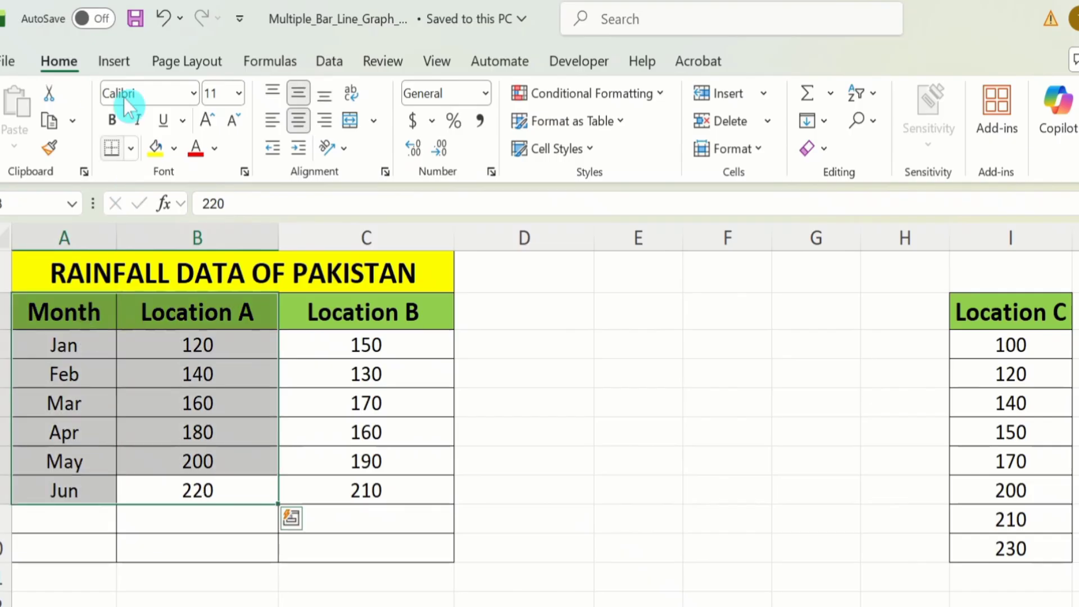
click(114, 63)
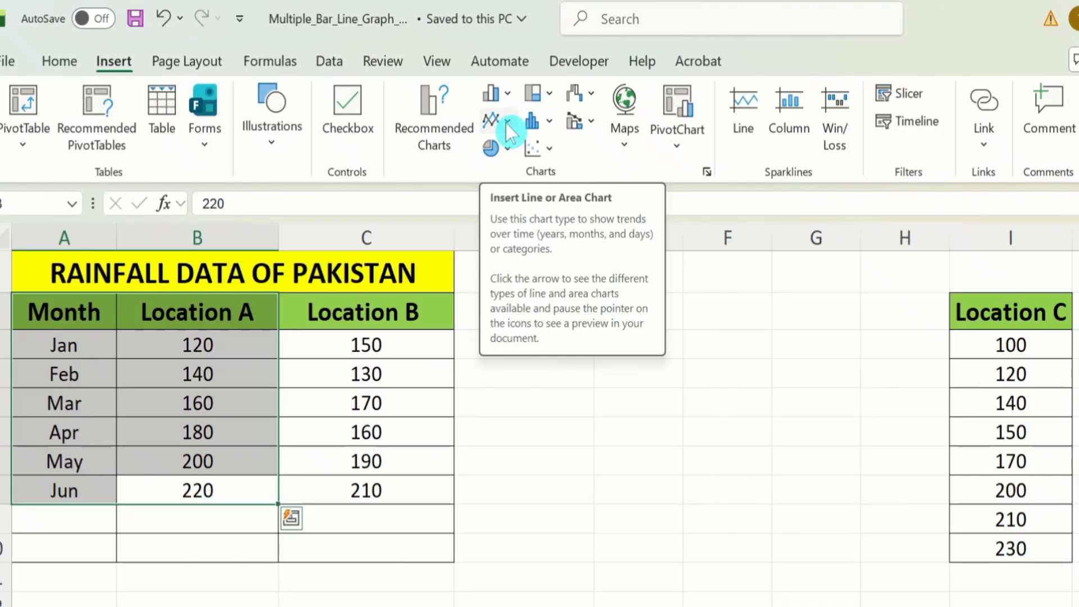
click(507, 123)
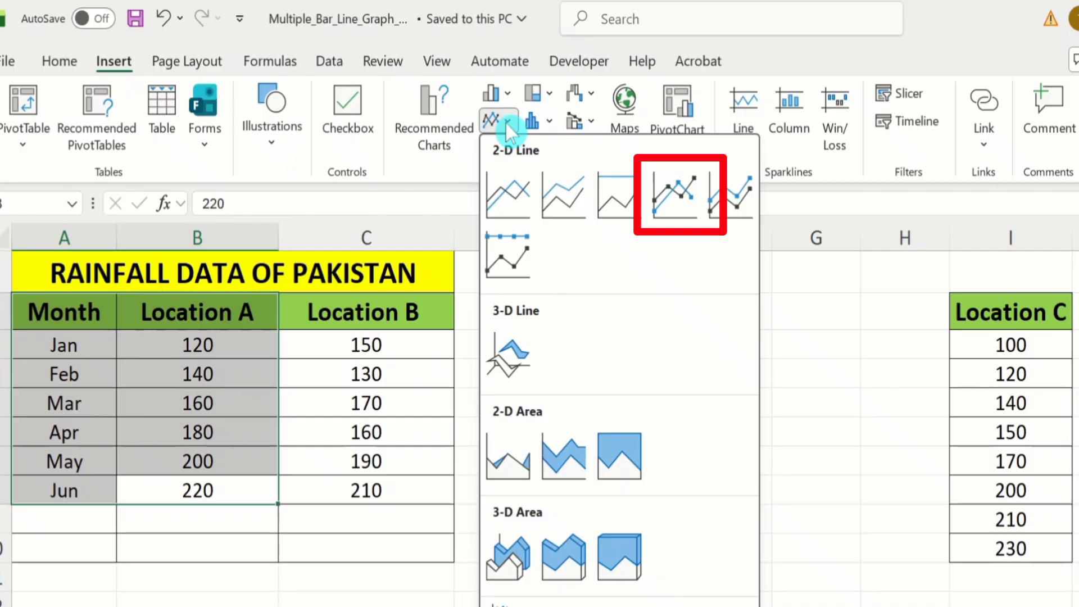
click(668, 191)
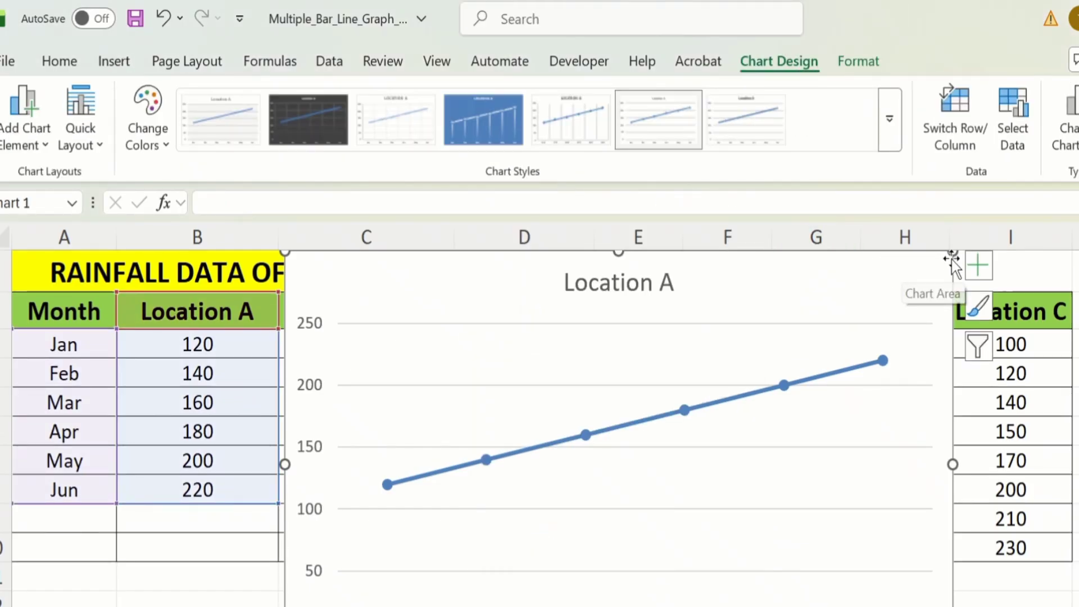
drag(952, 254, 758, 347)
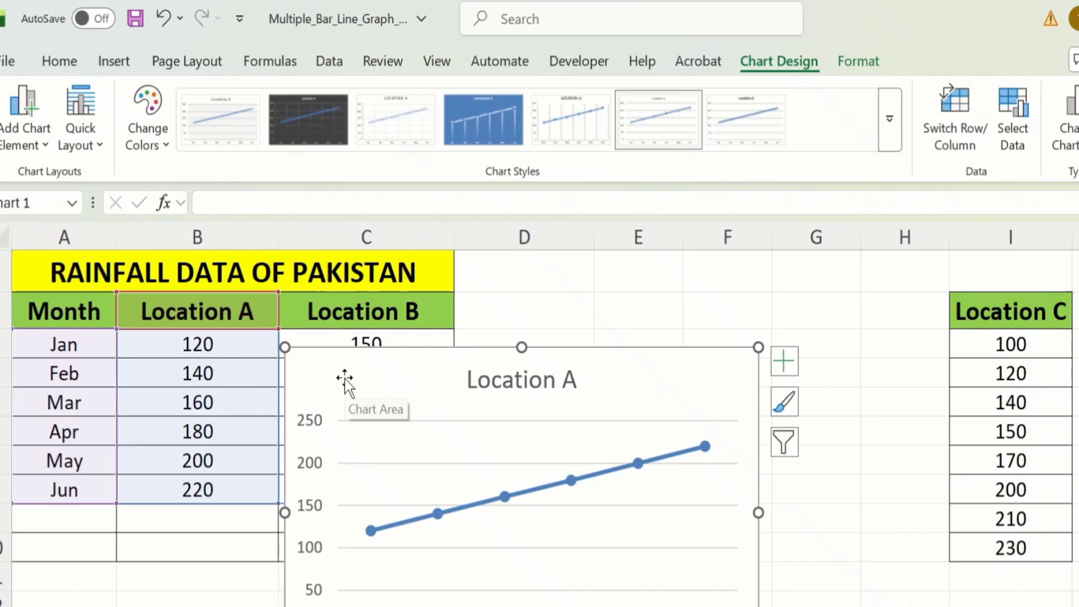
mouse_move(344, 378)
mouse_down()
mouse_move(397, 357)
mouse_move(478, 287)
mouse_move(356, 284)
mouse_move(525, 268)
mouse_move(515, 270)
mouse_up()
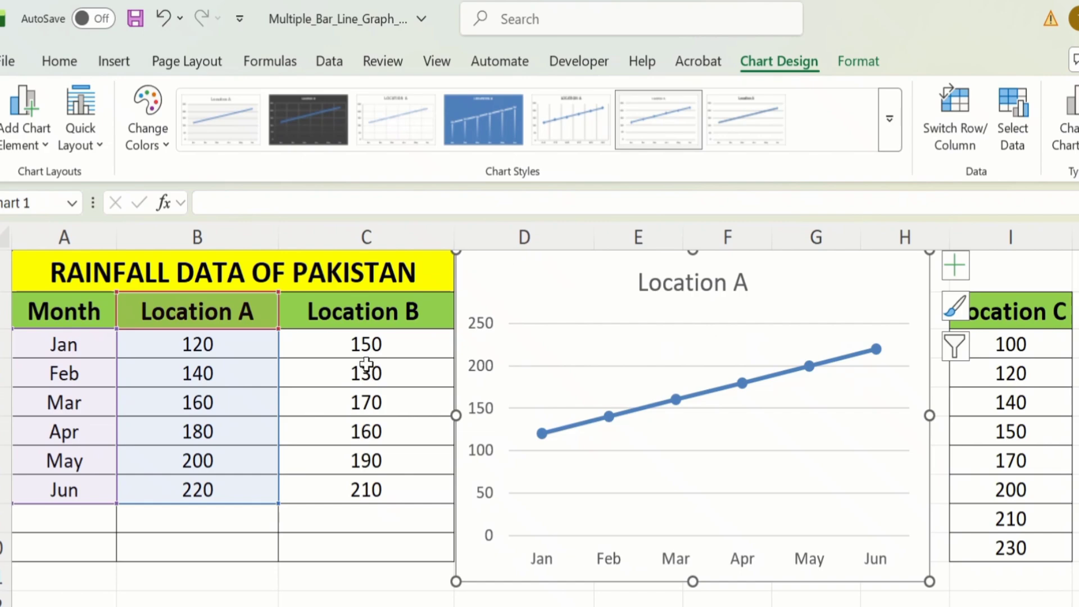
Step: Insert a 2-D line chart with markers from A2:C8, shrink it and place it beside the Location A chart
click(417, 493)
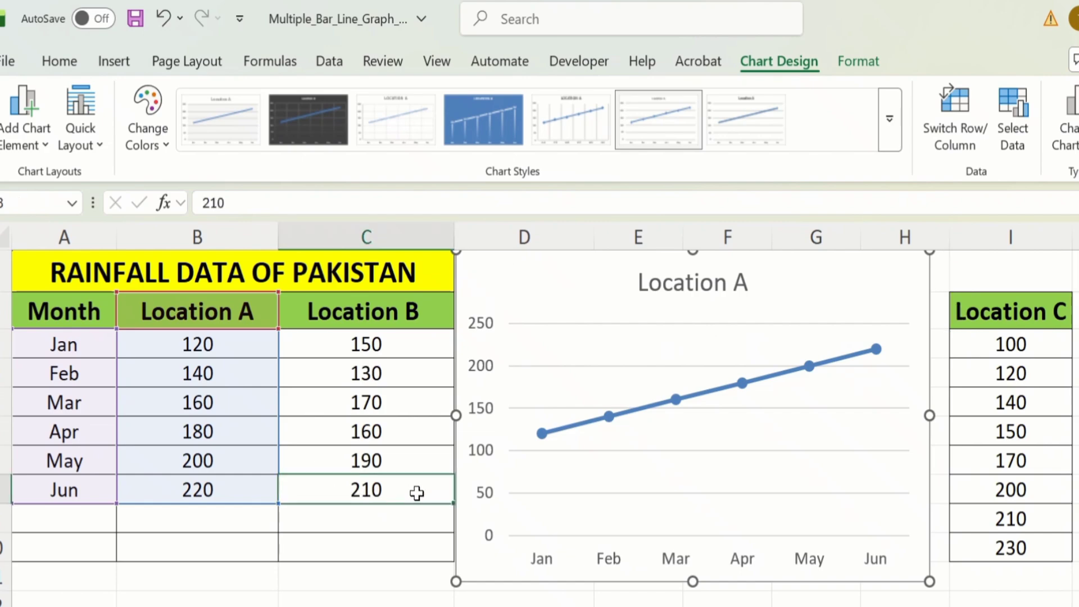
drag(408, 492, 72, 319)
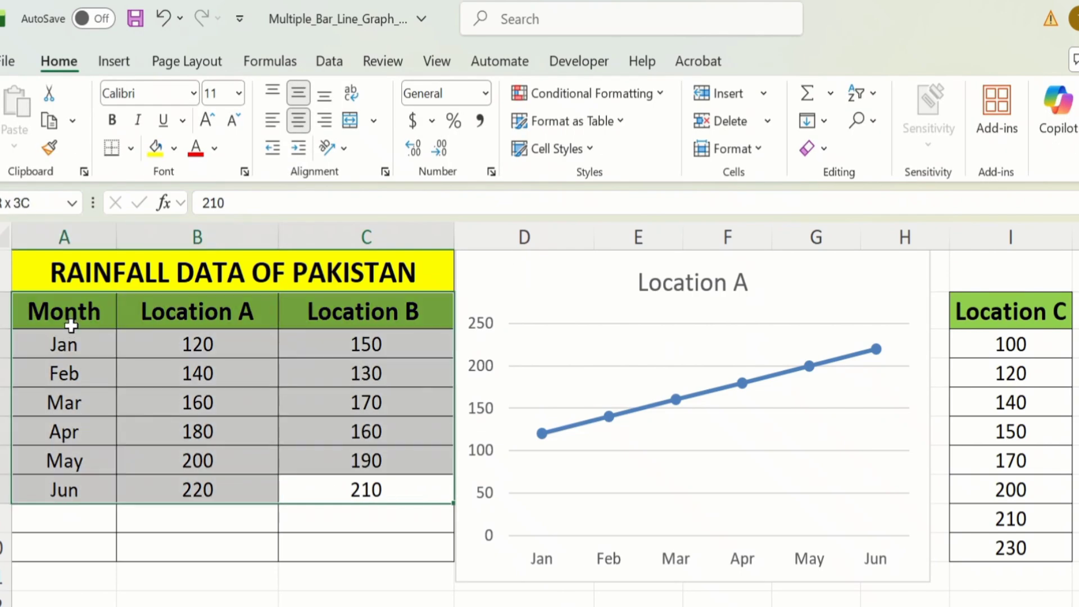
click(119, 60)
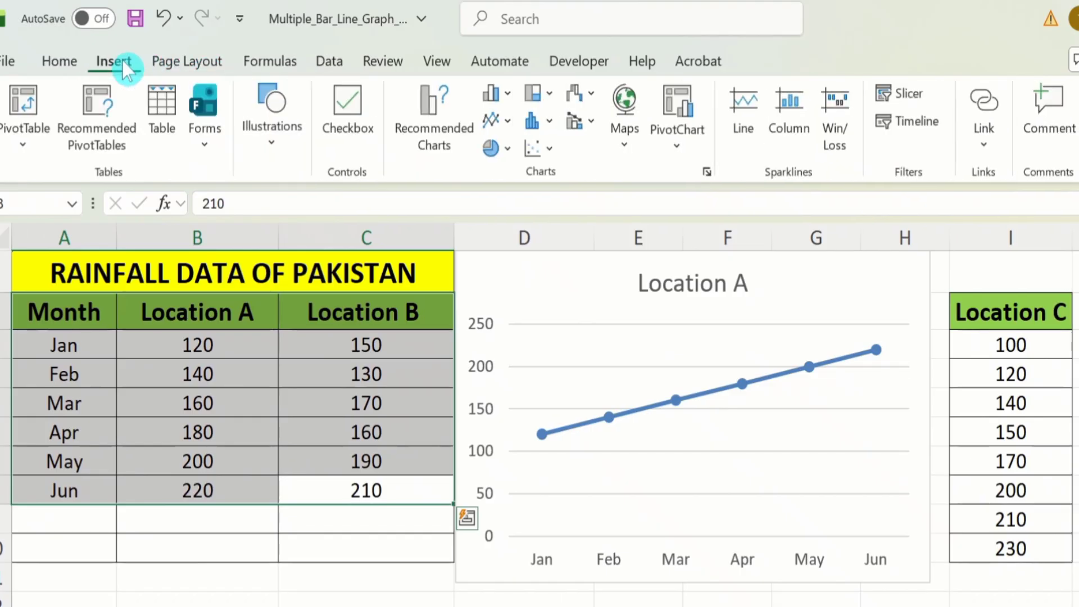
click(509, 125)
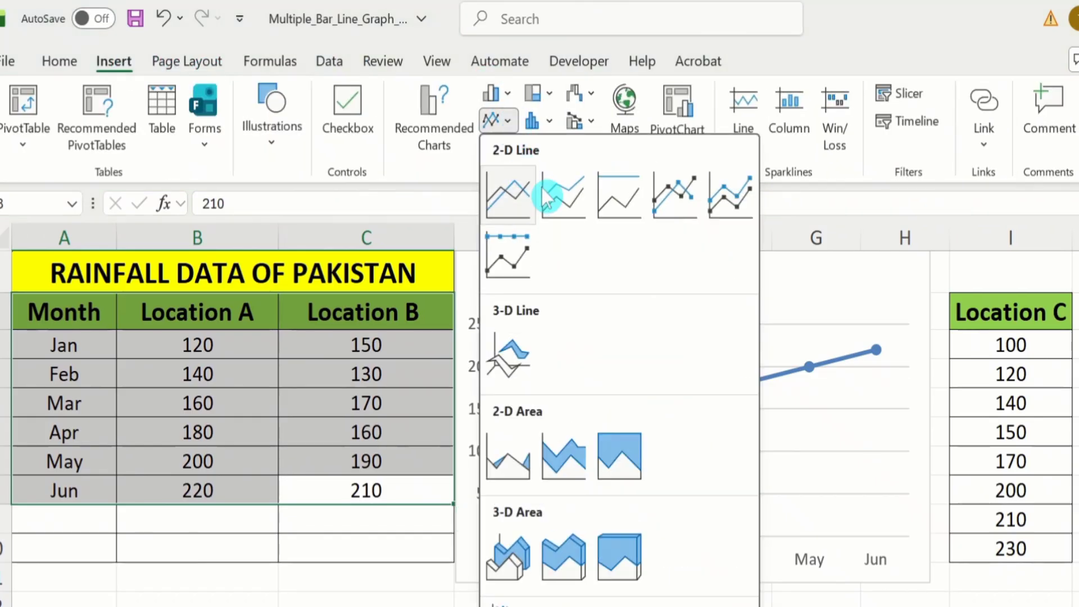
click(669, 188)
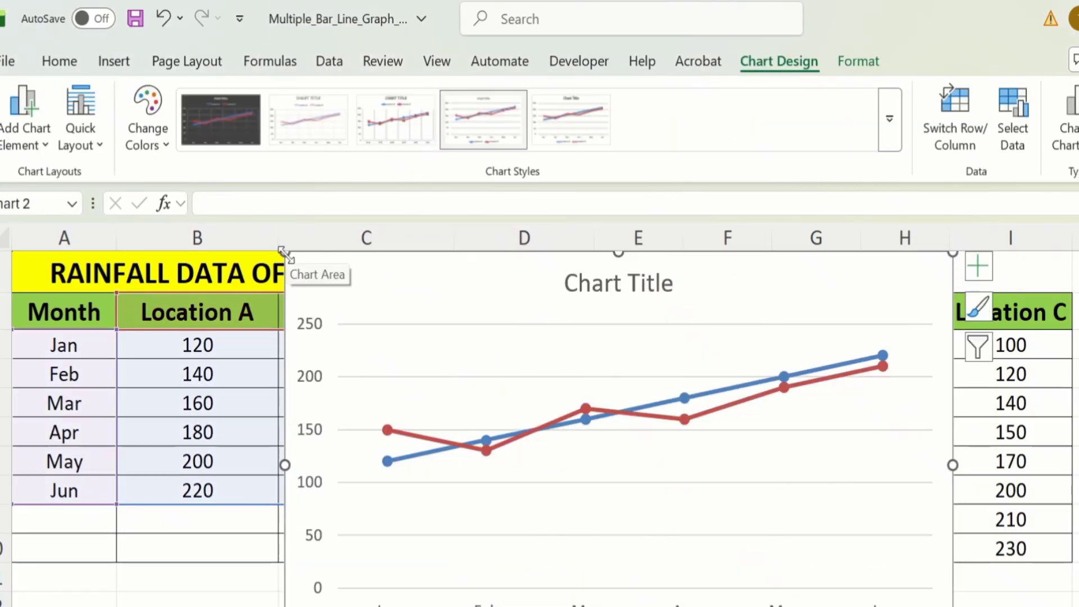
drag(286, 254, 431, 298)
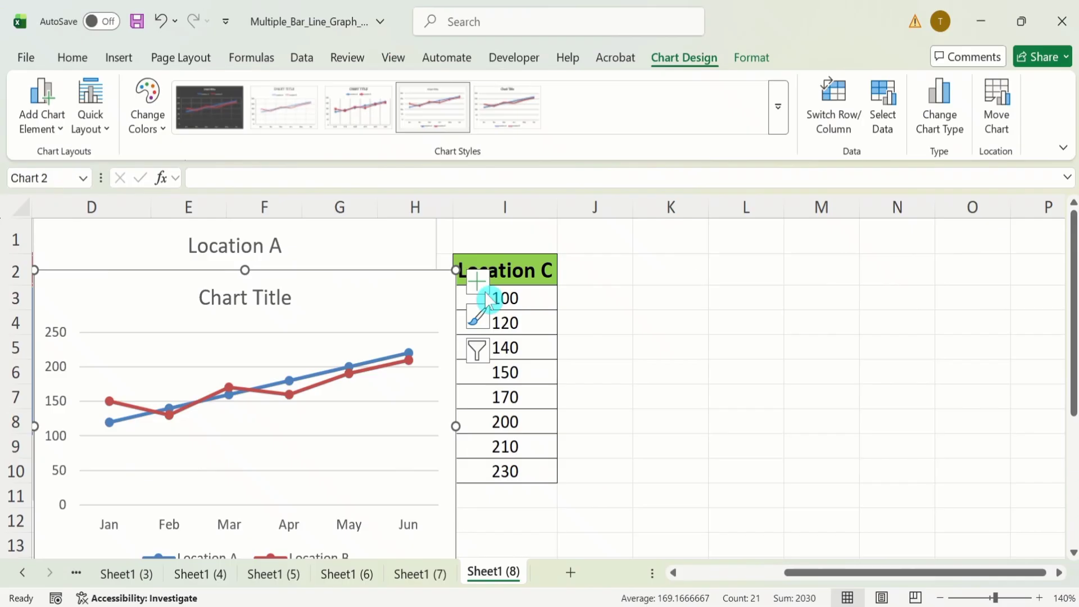
drag(402, 278, 811, 241)
Step: Add the months Jul and Aug to the Month column in A9 and A10
drag(836, 572, 728, 580)
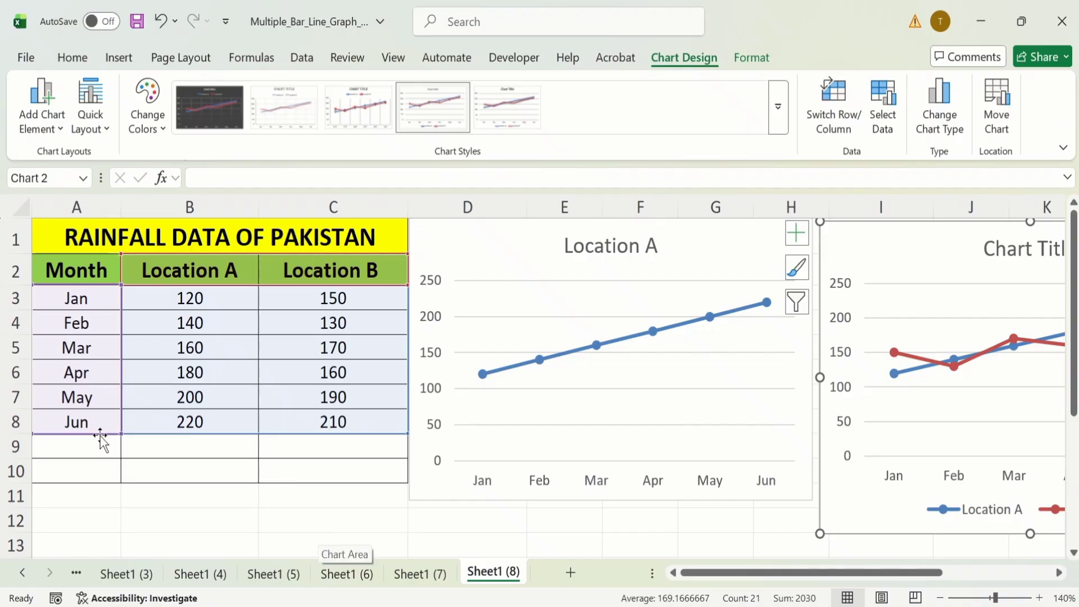
click(88, 452)
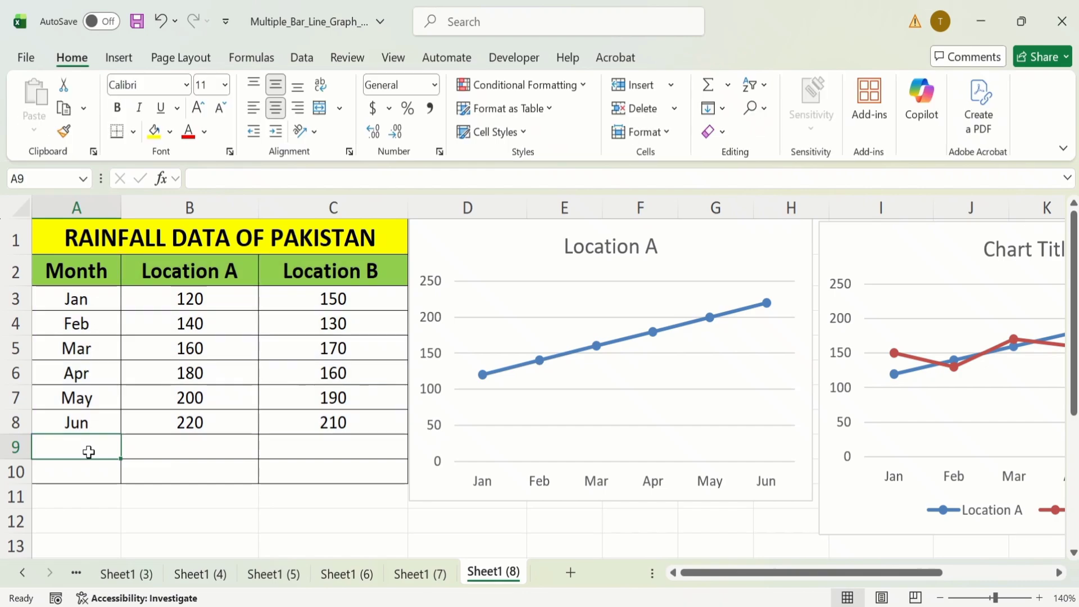
text(Jul)
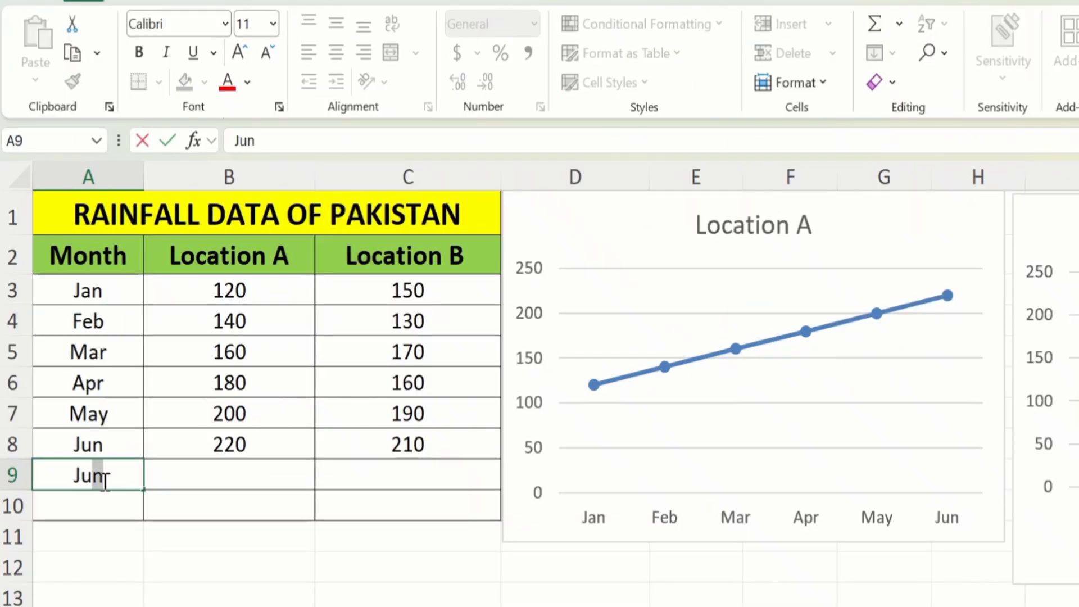
key(Return)
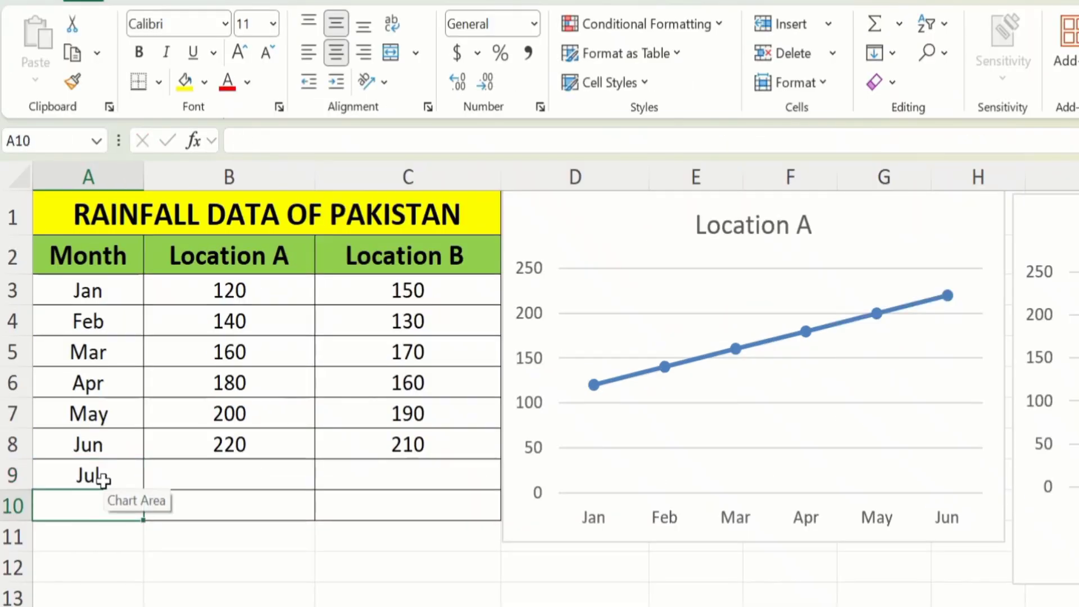
text(Aug)
key(Return)
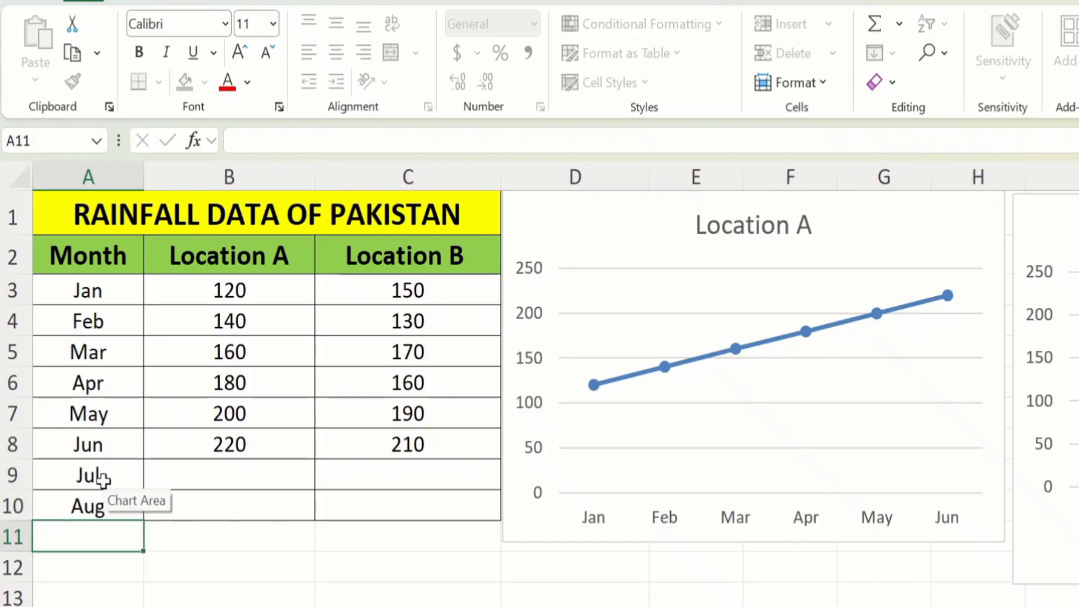
Step: Enter the Location A rainfall values 230 for Jul and 250 for Aug
click(255, 476)
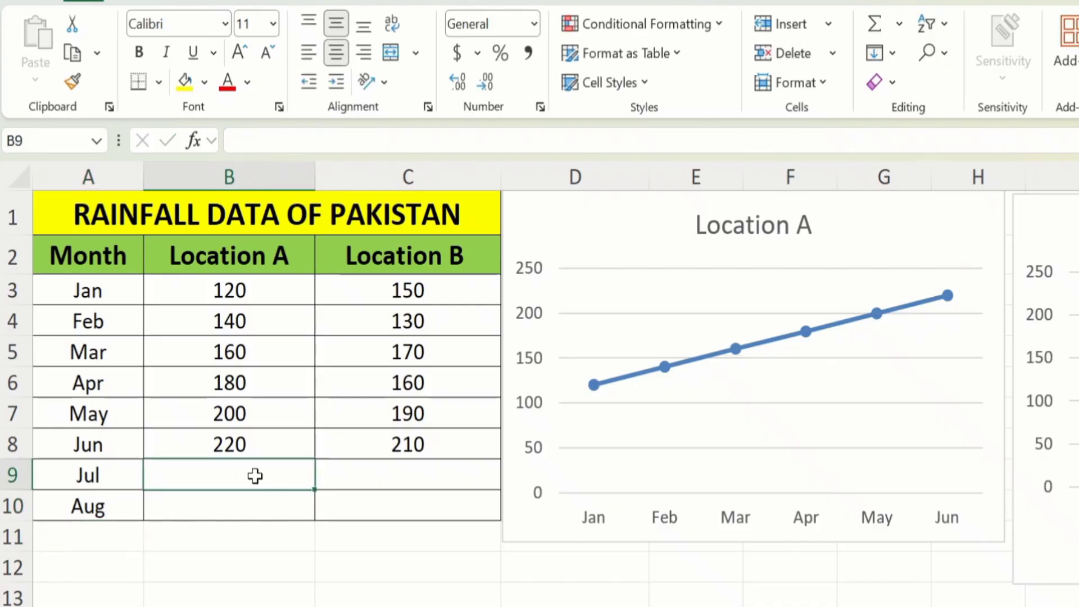
text(230)
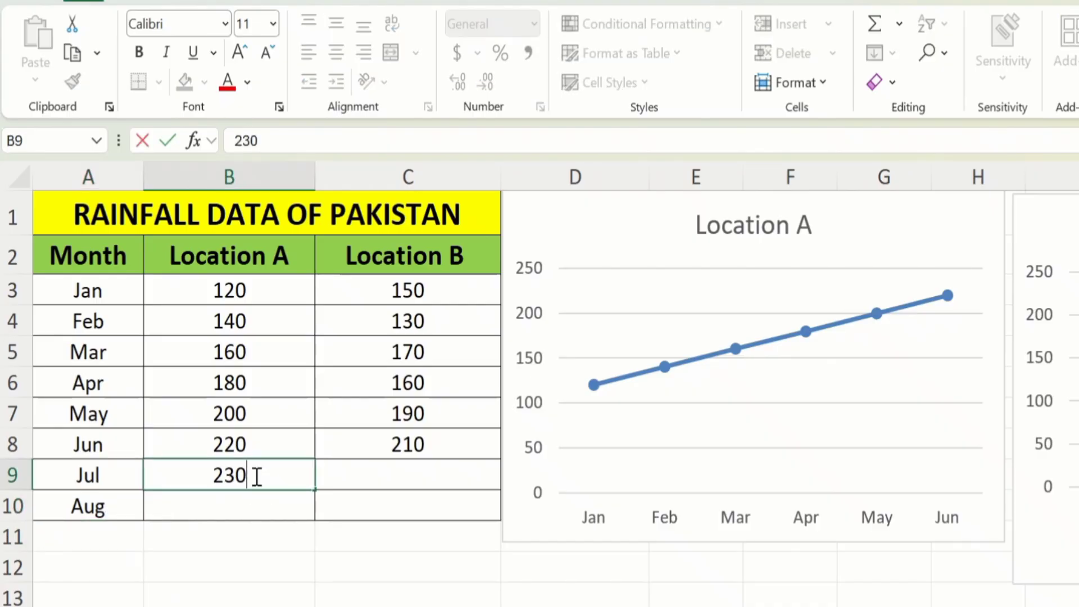
key(Return)
text(250)
key(Return)
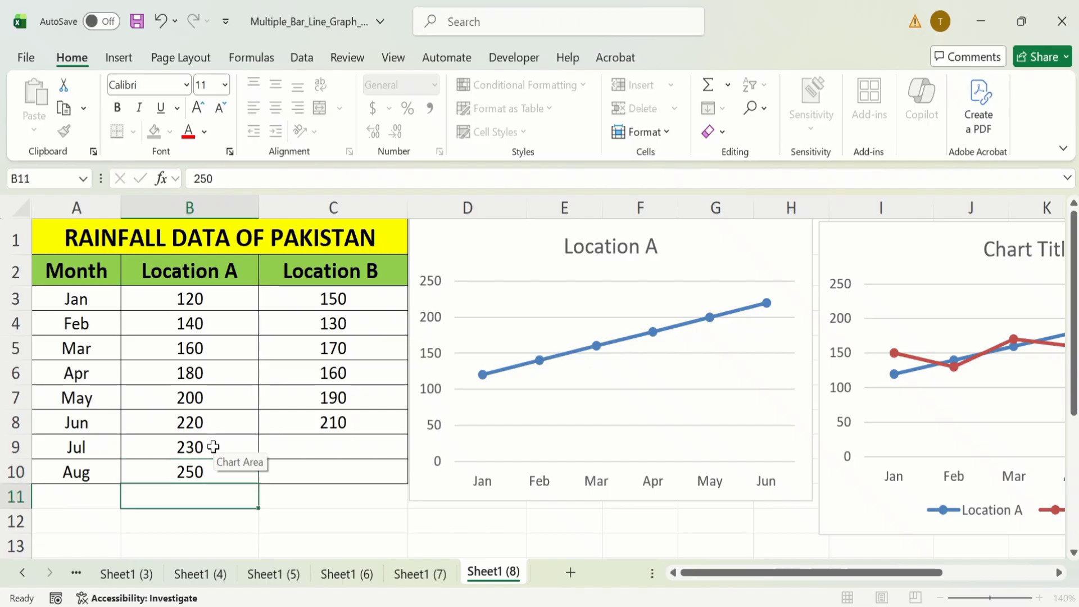
Step: Enter the Location B rainfall values 220 for Jul and 230 for Aug
click(330, 449)
text(22)
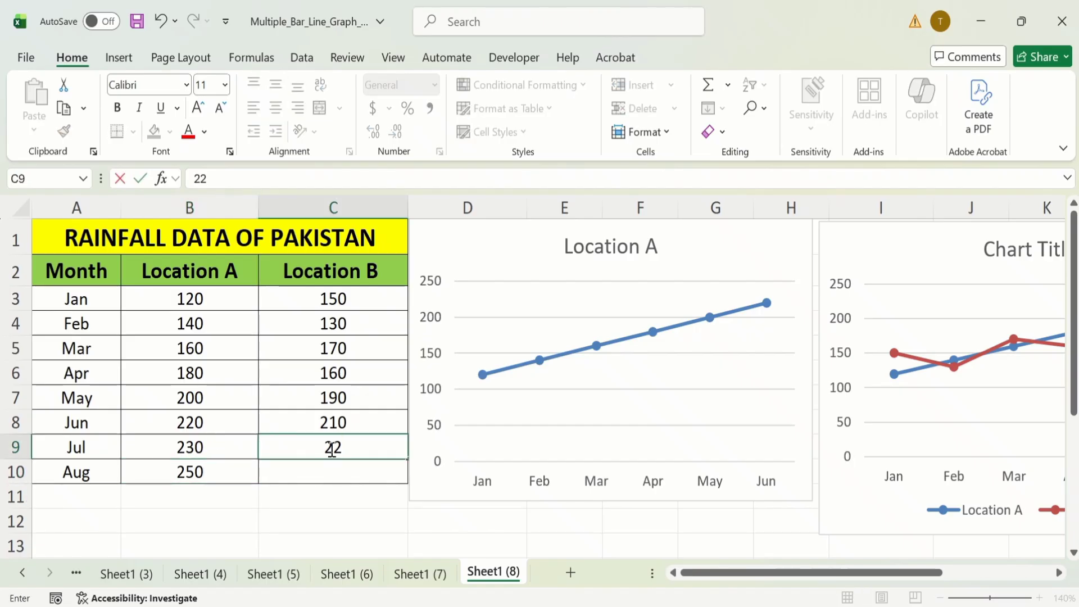
text(0)
key(Return)
text(230)
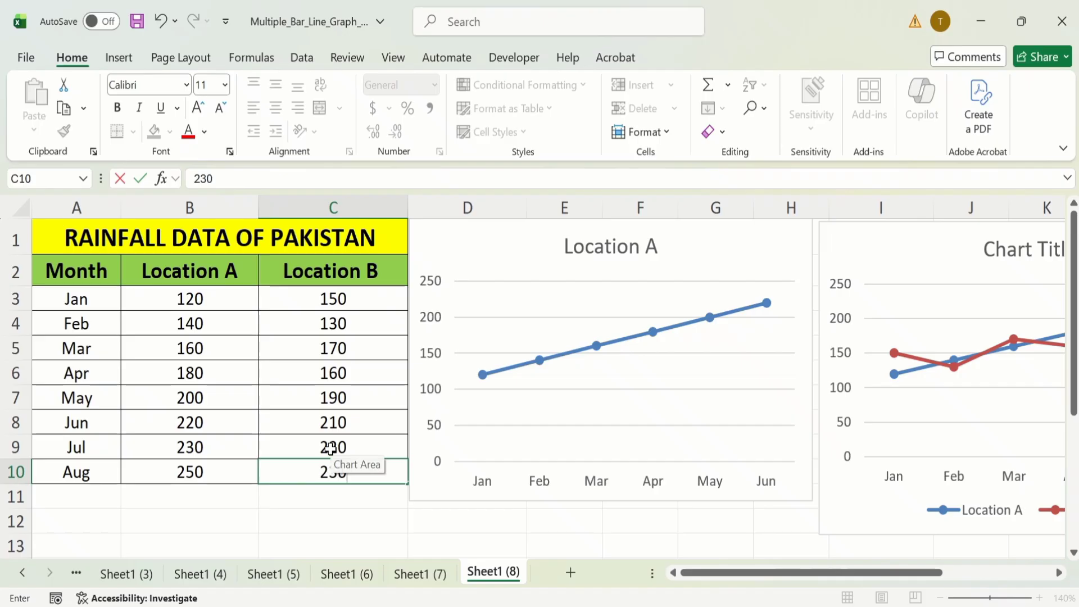
click(314, 541)
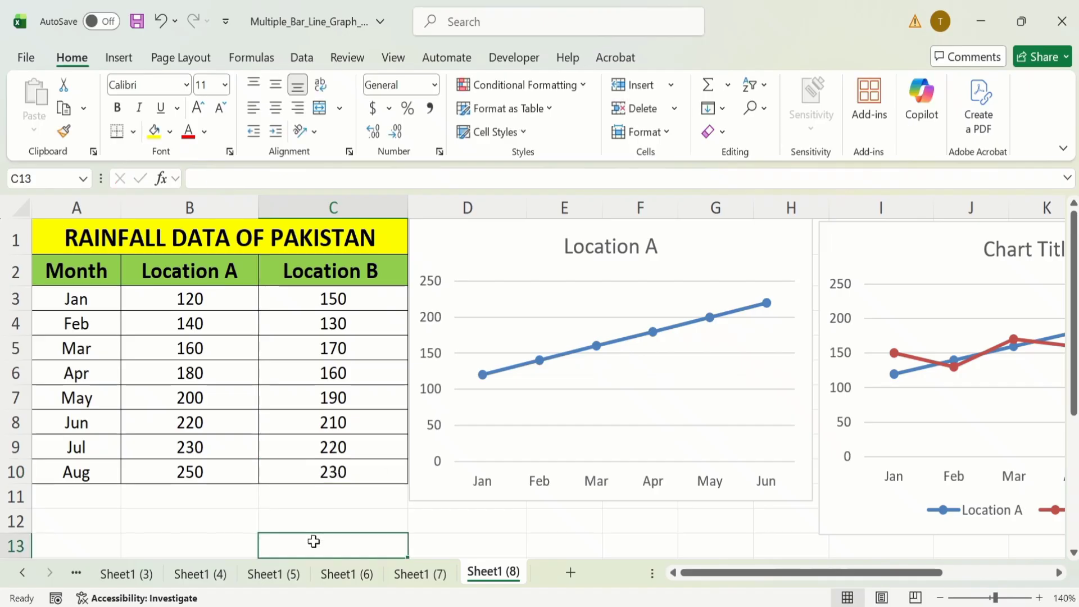
Step: Extend the Location A chart's source range down to row 10 to include Jul and Aug
click(441, 241)
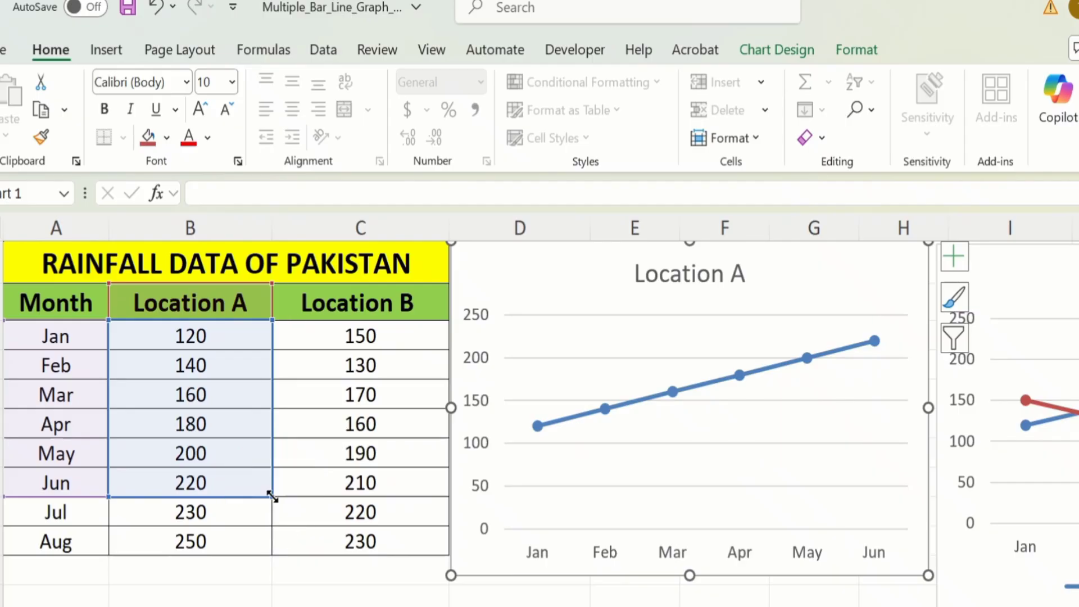
drag(272, 497, 264, 546)
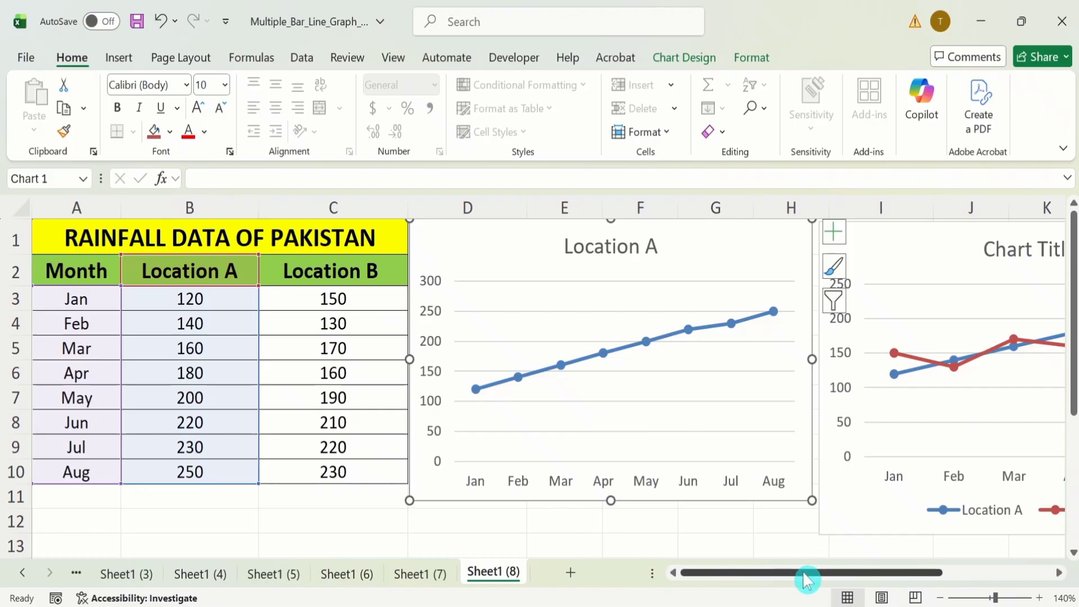
Step: Extend the source range of the two-location chart down to row 10 to include Jul and Aug
drag(807, 580, 865, 584)
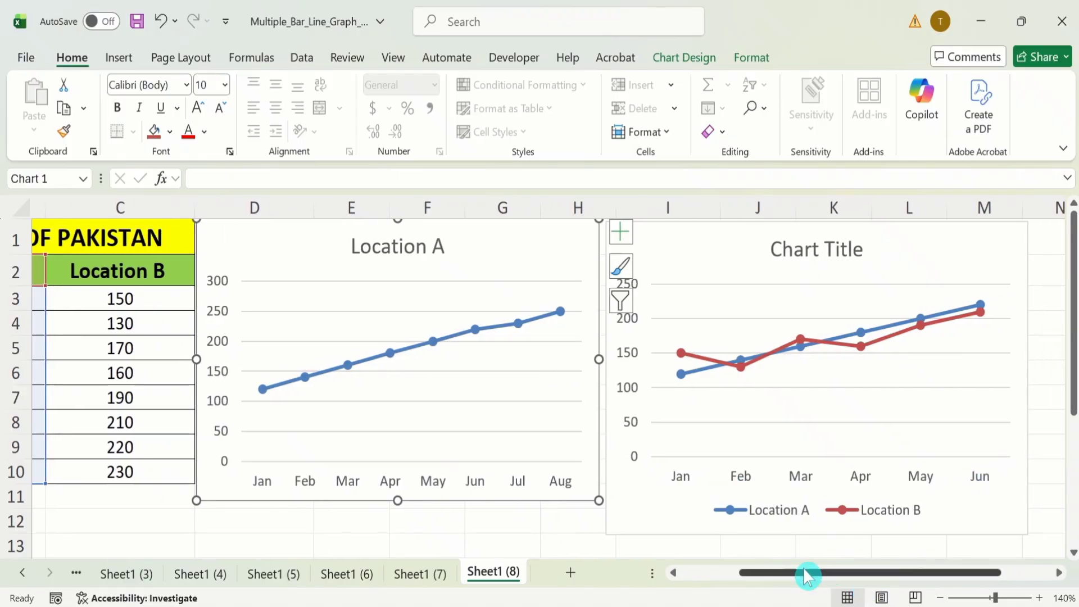
click(665, 241)
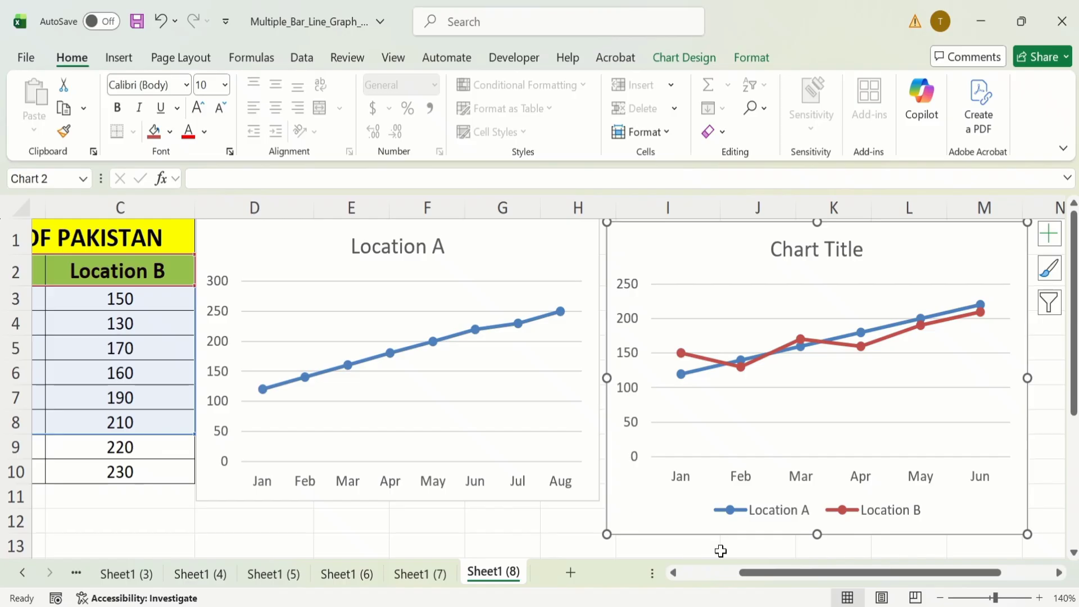
drag(747, 573, 711, 577)
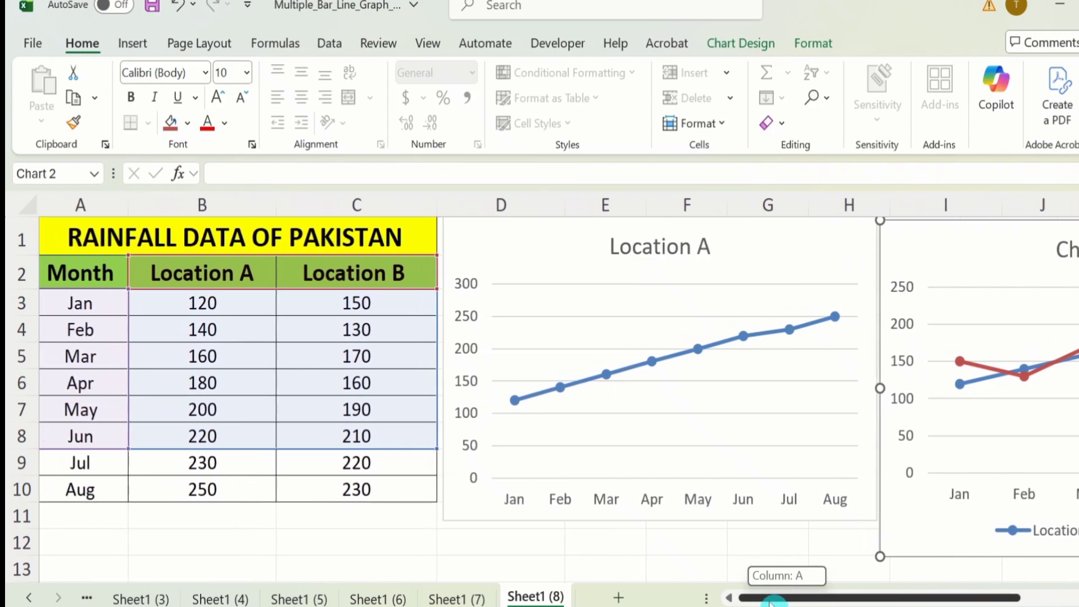
drag(770, 602, 767, 602)
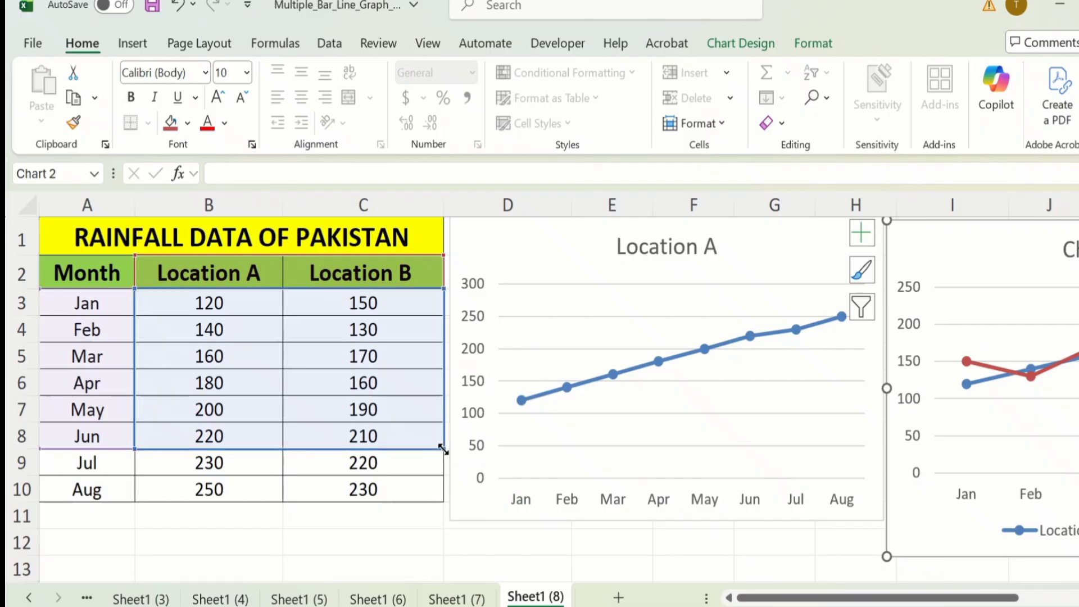
drag(442, 450, 441, 494)
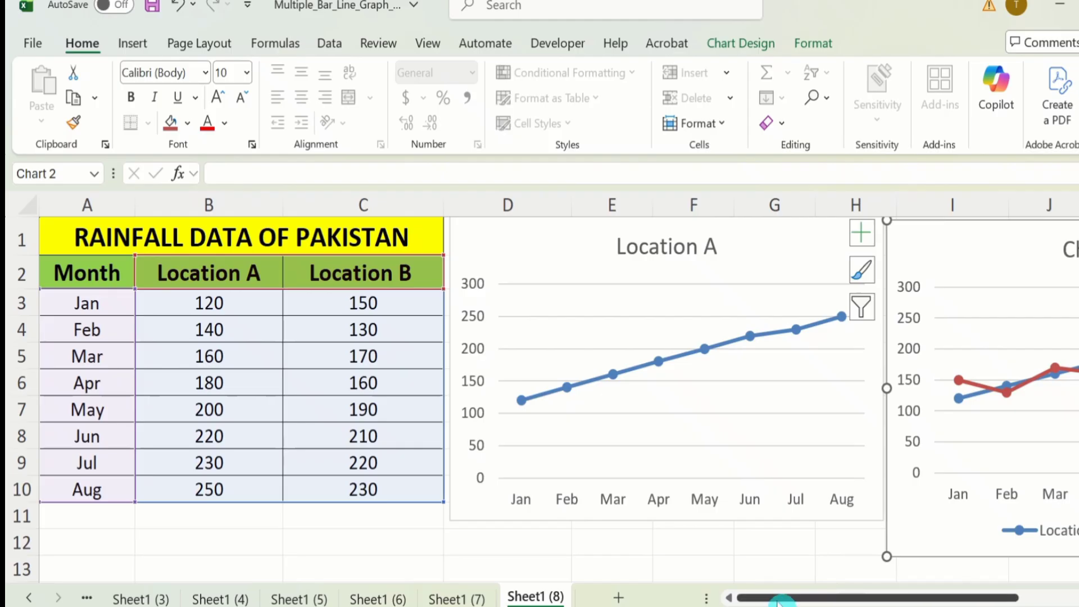
drag(781, 600, 849, 599)
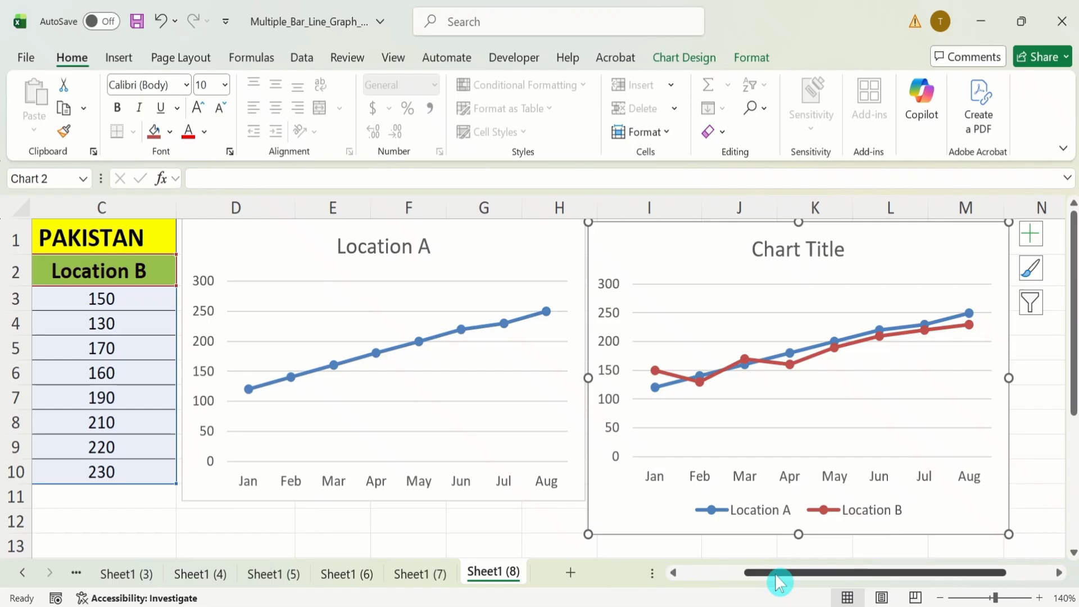
Step: Filter the Feb and May categories out of the Location A line chart
drag(776, 576, 695, 586)
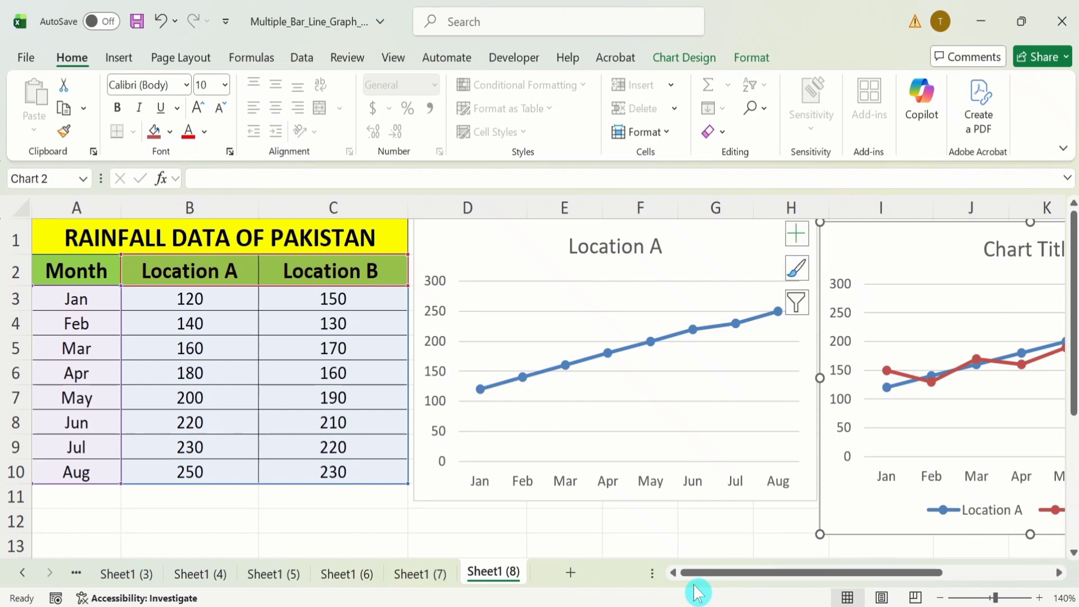
click(487, 241)
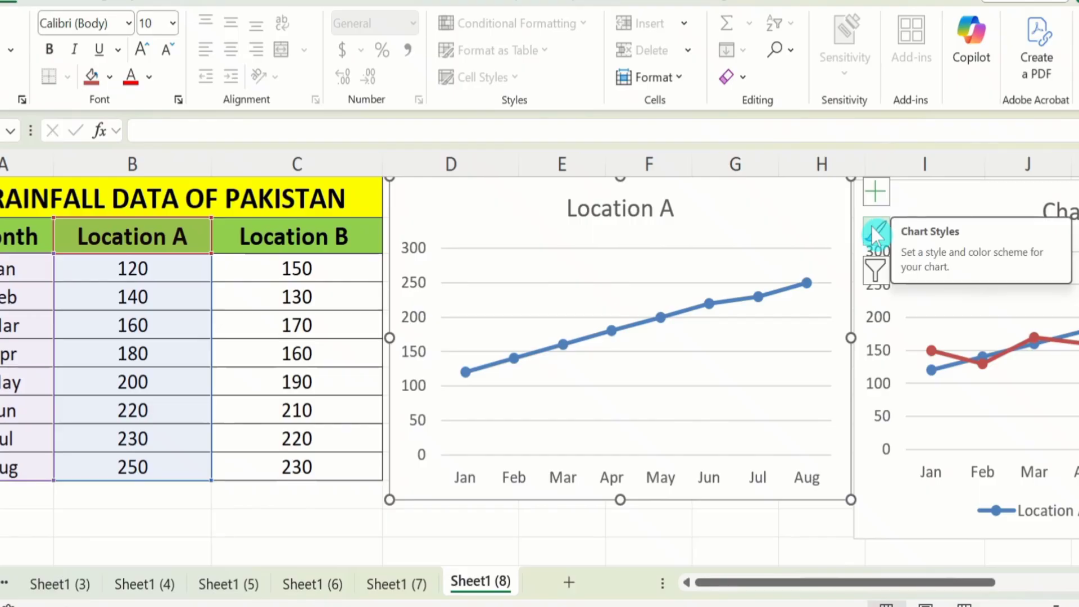
click(875, 271)
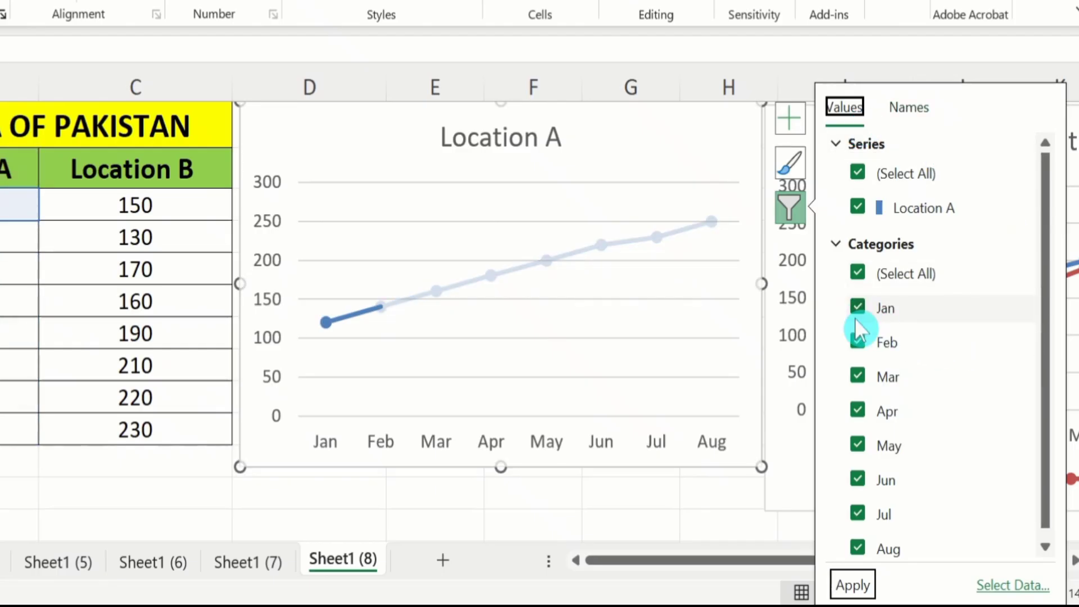
click(854, 339)
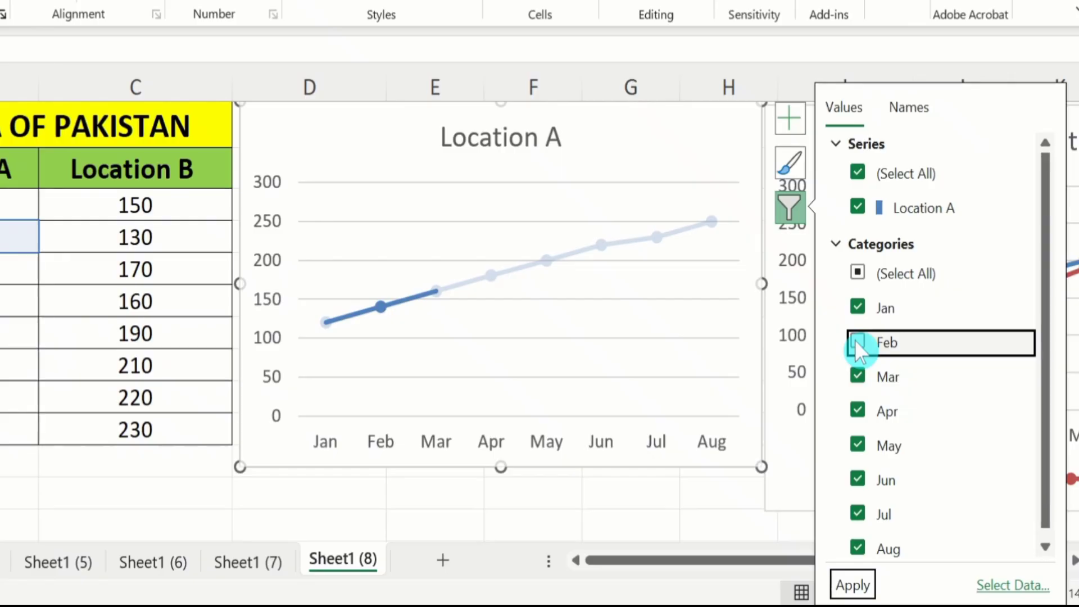
click(856, 444)
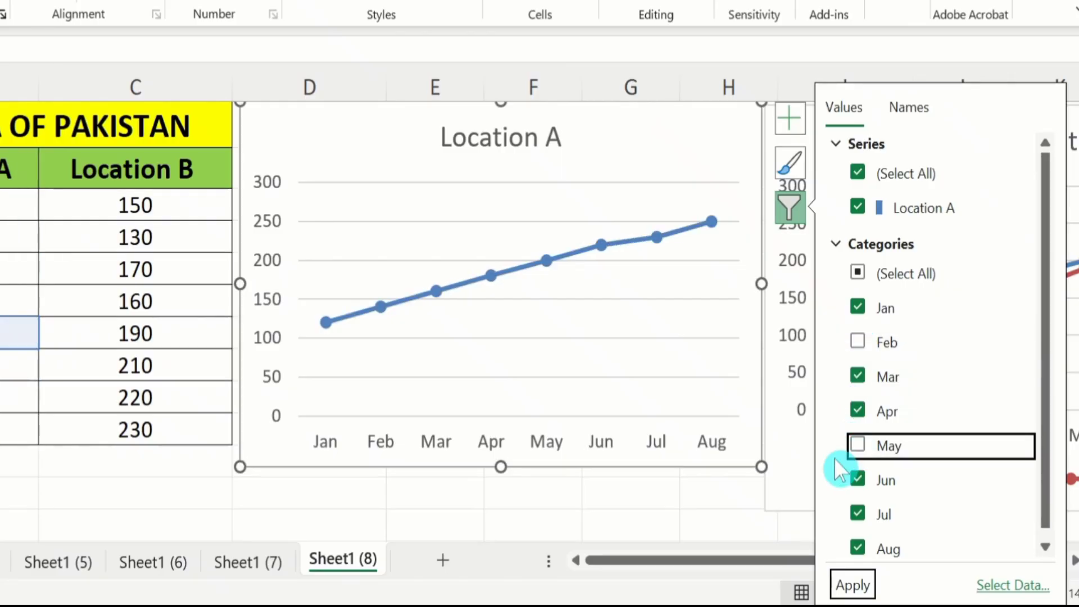
click(851, 587)
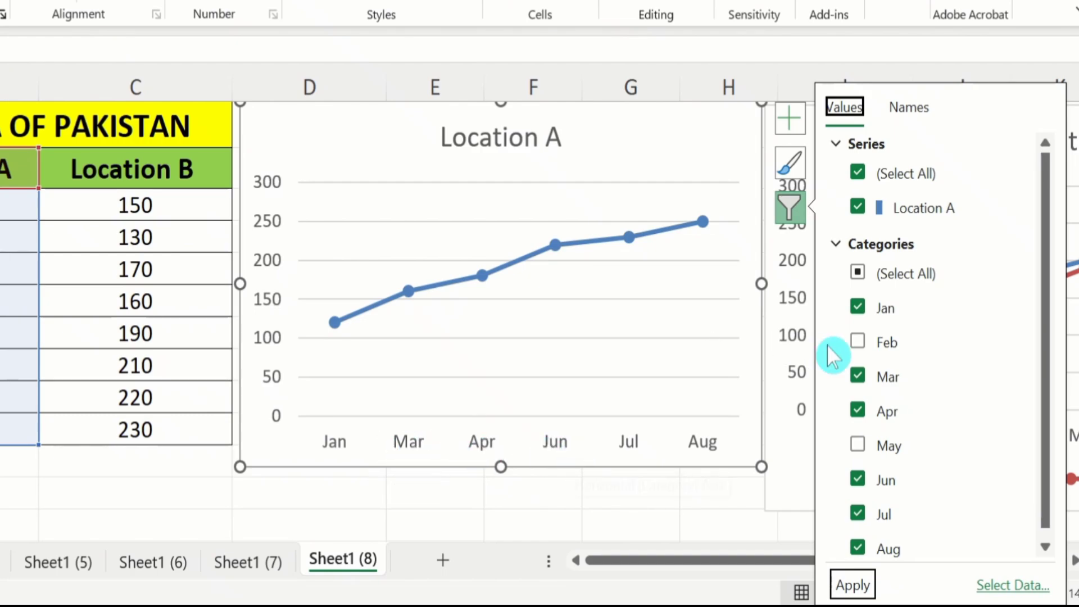
Step: Restore the Feb and May categories in the Location A line chart and close its filter options
click(857, 340)
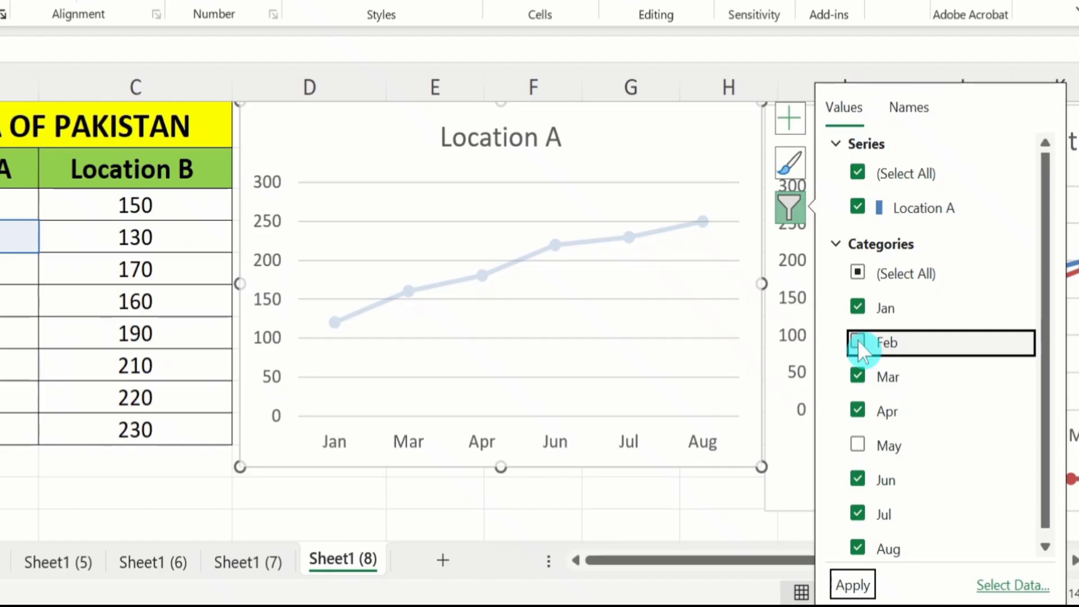
click(858, 445)
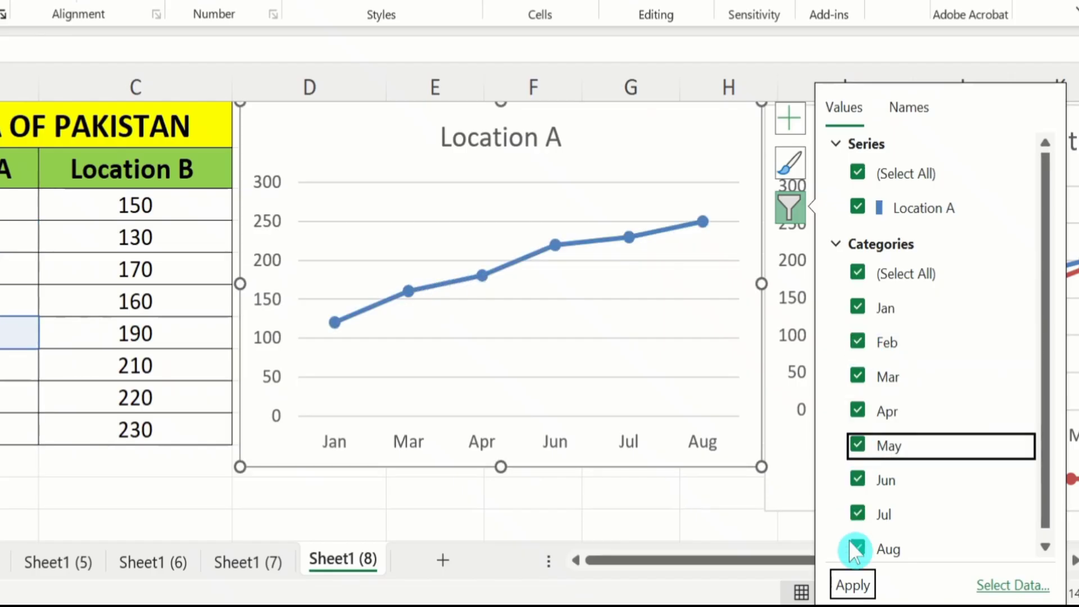
click(853, 585)
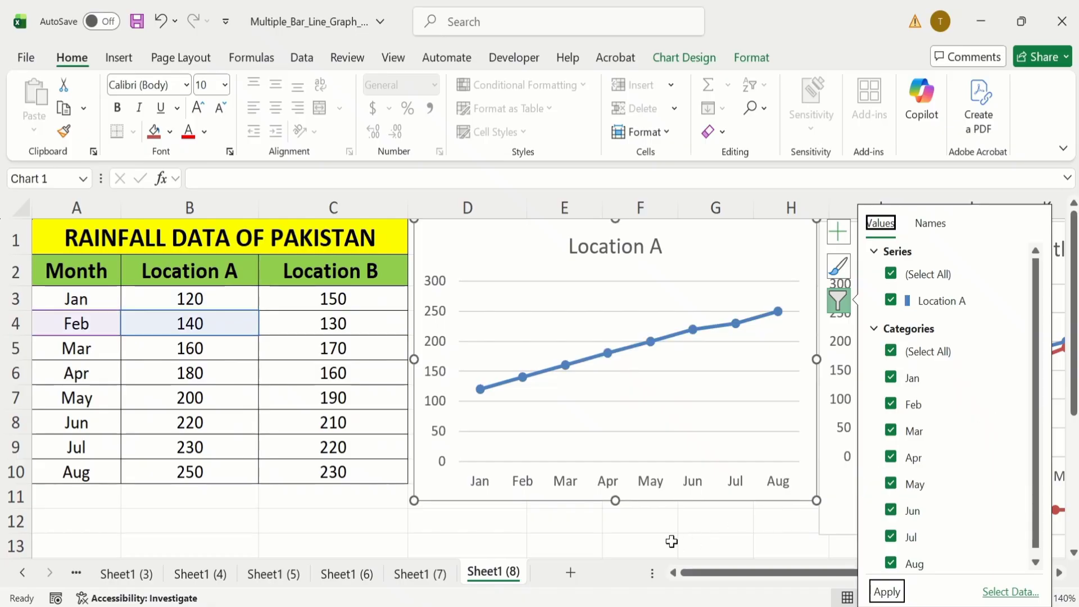
click(647, 524)
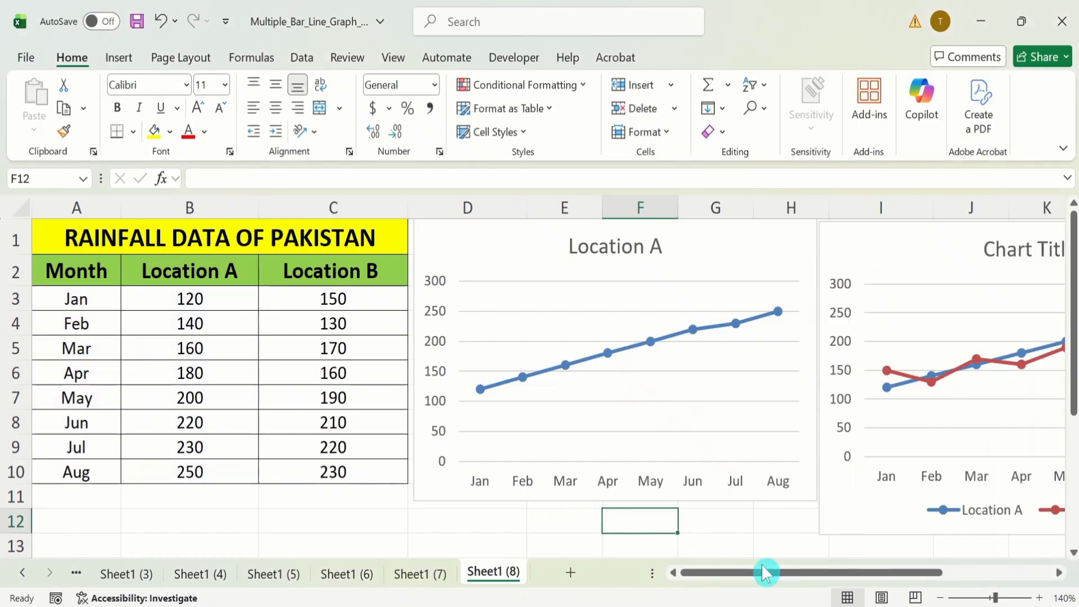
Step: Filter the Mar and Apr categories out of the two-location line chart
drag(768, 580, 830, 584)
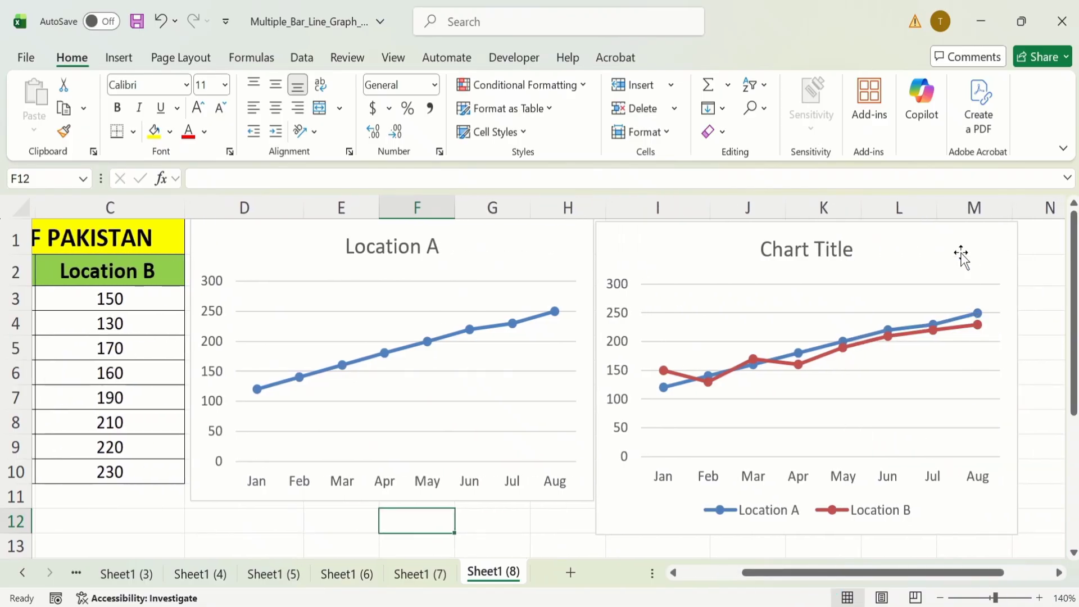
click(955, 235)
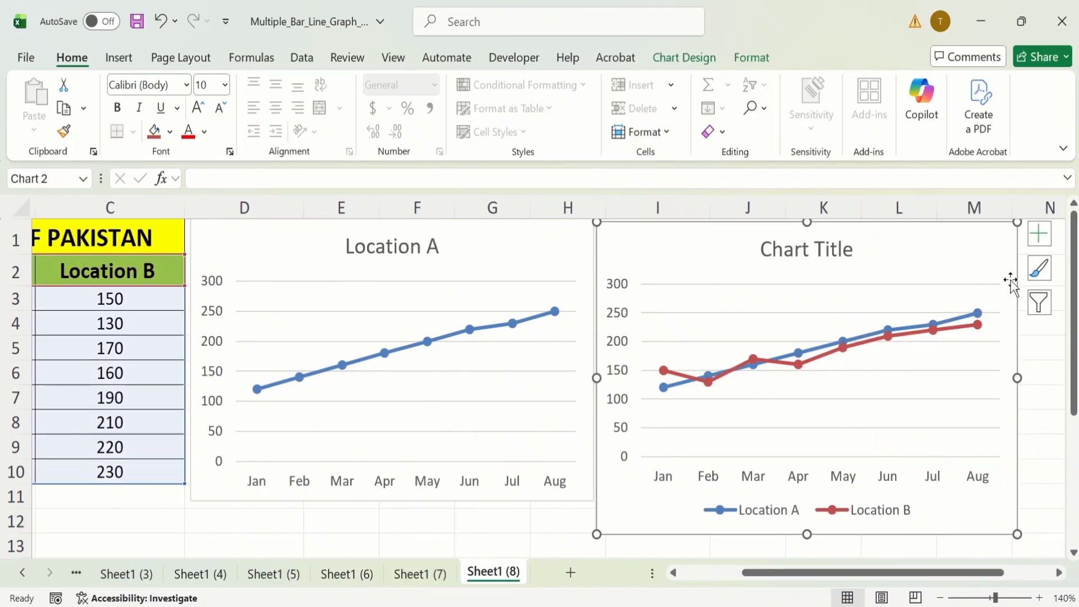
click(1039, 302)
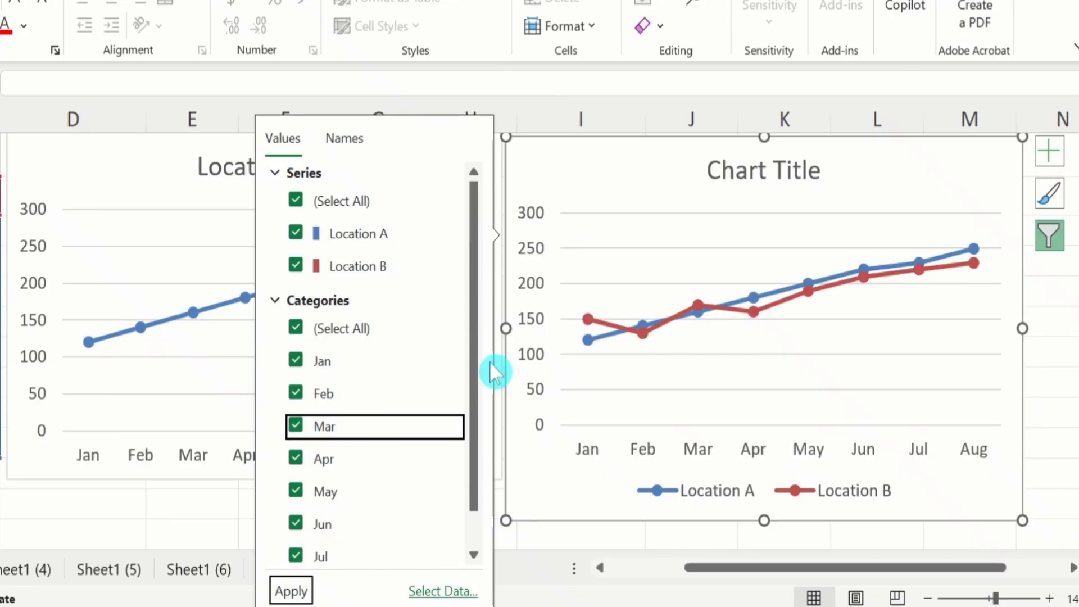
click(296, 425)
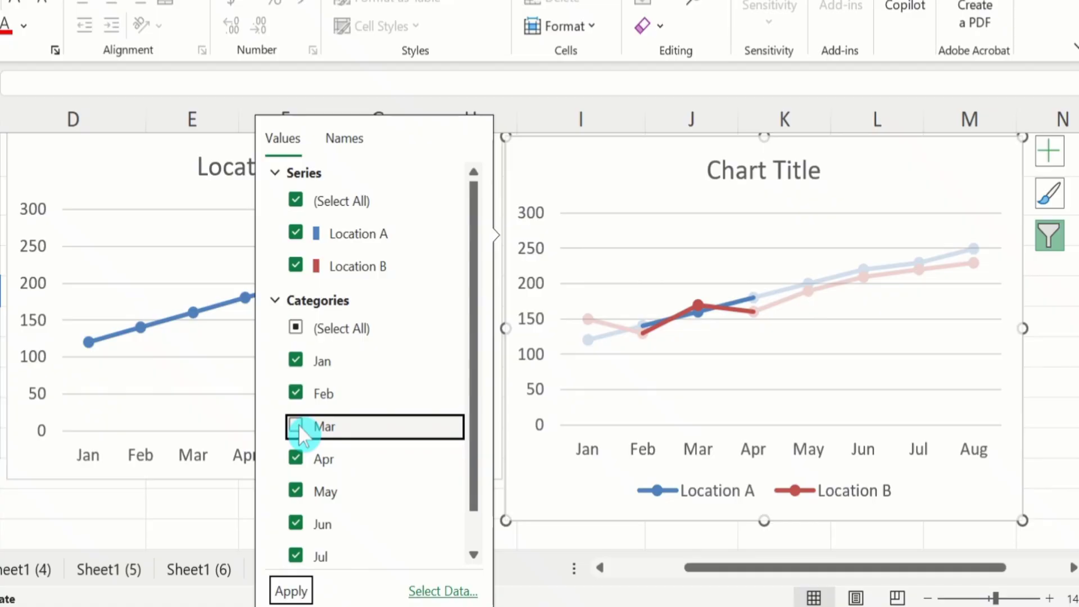
click(298, 459)
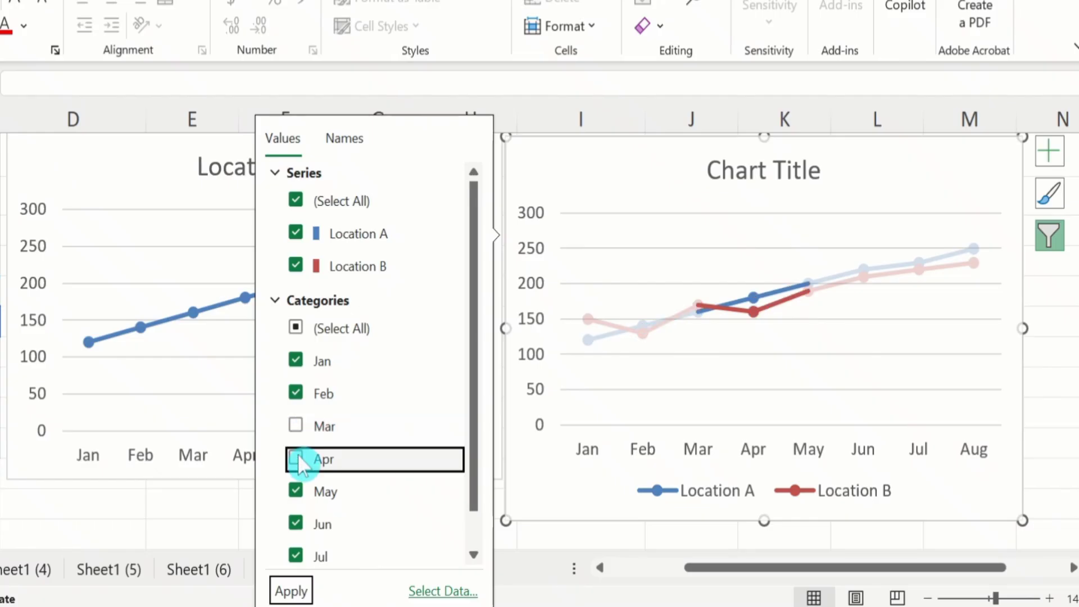
click(292, 593)
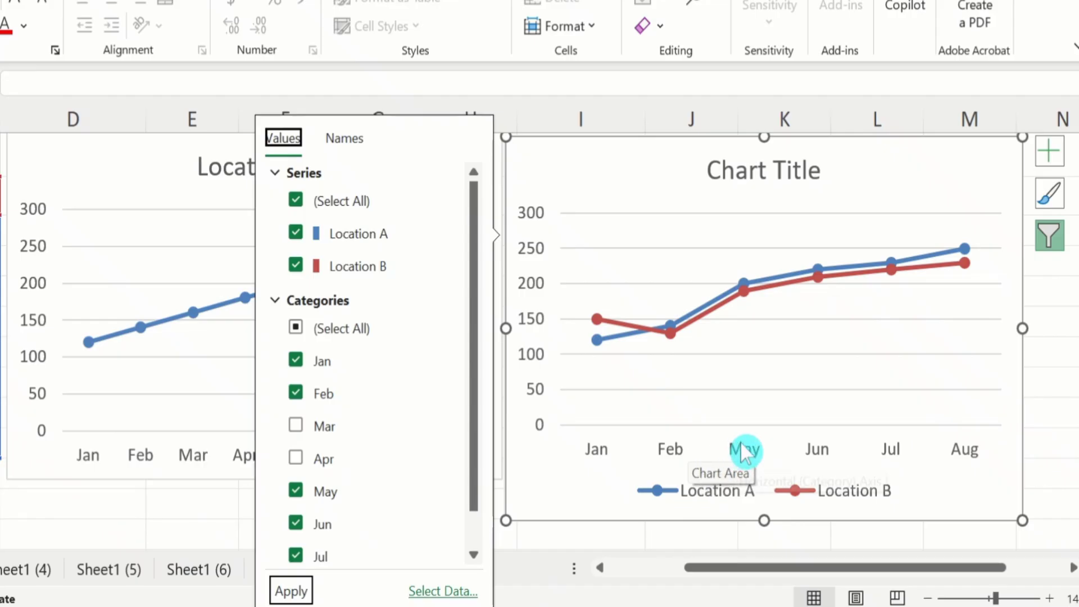
Step: Restore the Mar and Apr categories in the two-location line chart and close its filter options
click(298, 425)
click(297, 425)
click(295, 457)
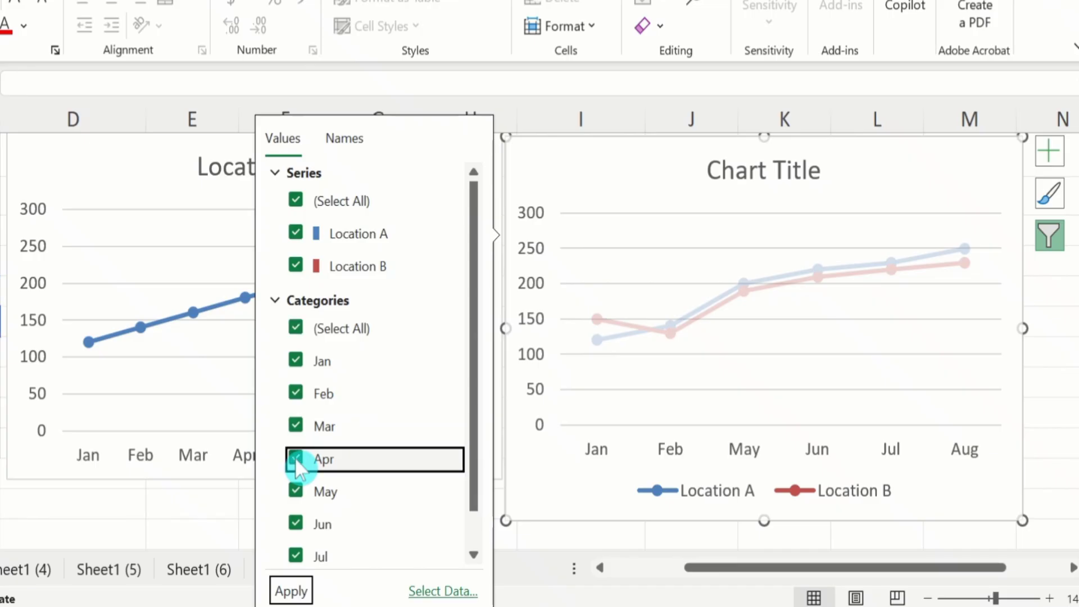
click(291, 587)
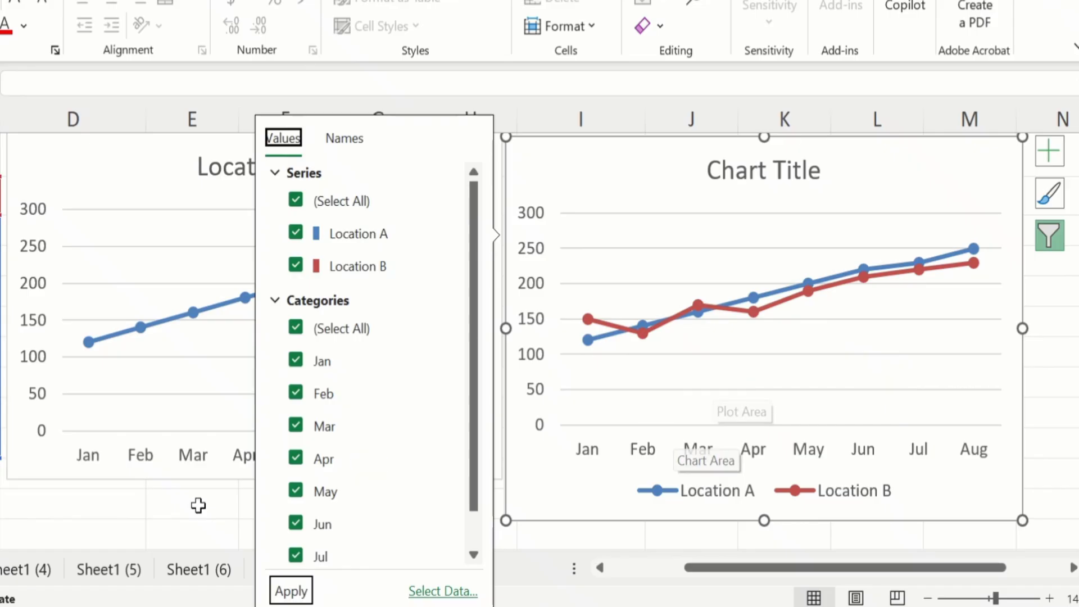
click(125, 511)
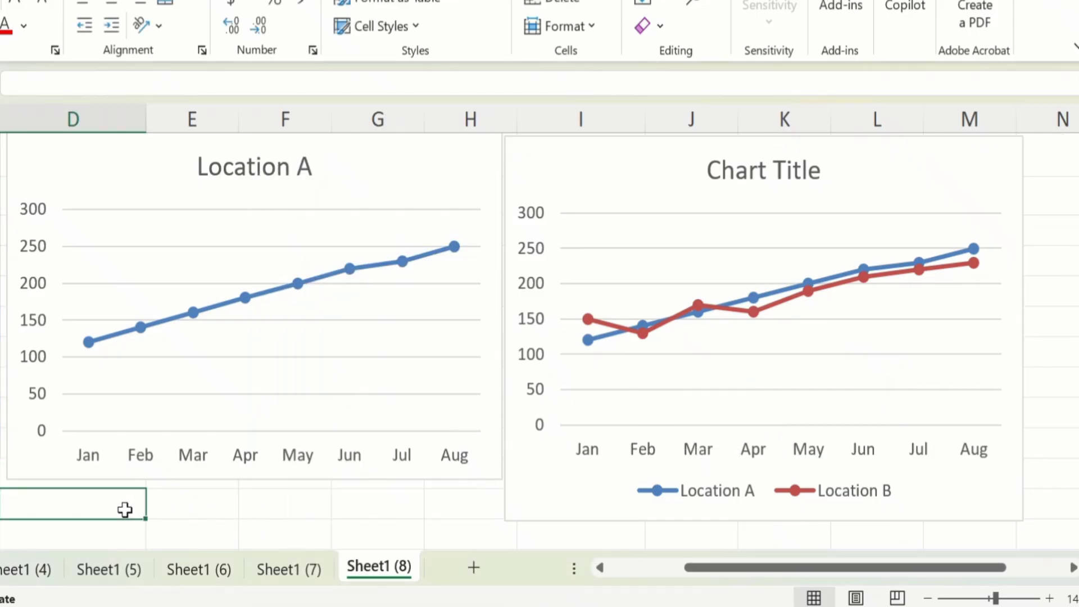